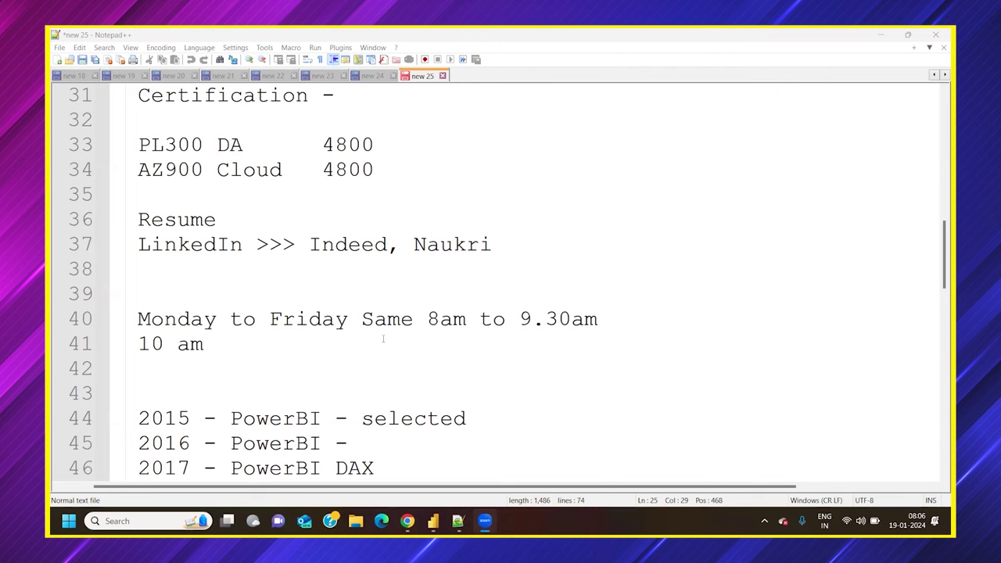
- Add four new lines at the end of the notes, after "PROJECTS - REALTIME BUT NOT DATASET"
{"action": "scroll", "coordinate": [383, 338], "scroll_direction": "down", "scroll_amount": 6}
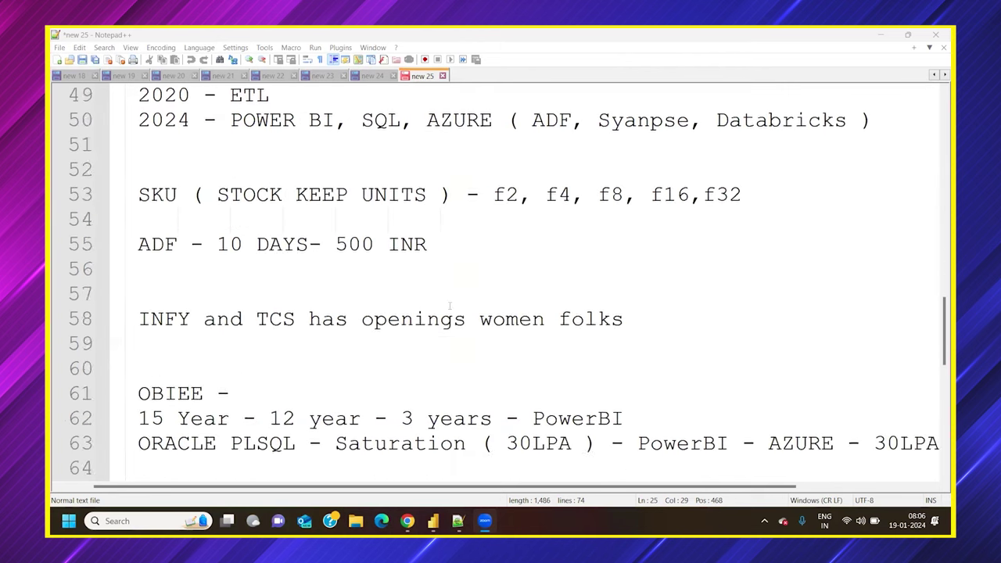
{"action": "scroll", "coordinate": [450, 305], "scroll_direction": "down", "scroll_amount": 5}
{"action": "left_click", "coordinate": [635, 341]}
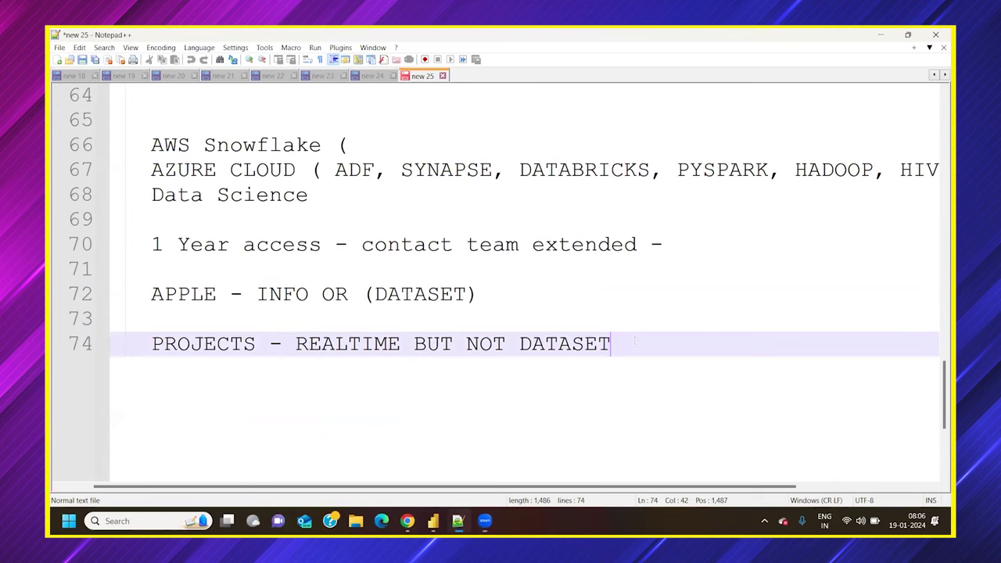
{"action": "key", "text": "Return"}
{"action": "key", "text": "Return"}
{"action": "key", "text": "Return"}
{"action": "key", "text": "Return"}
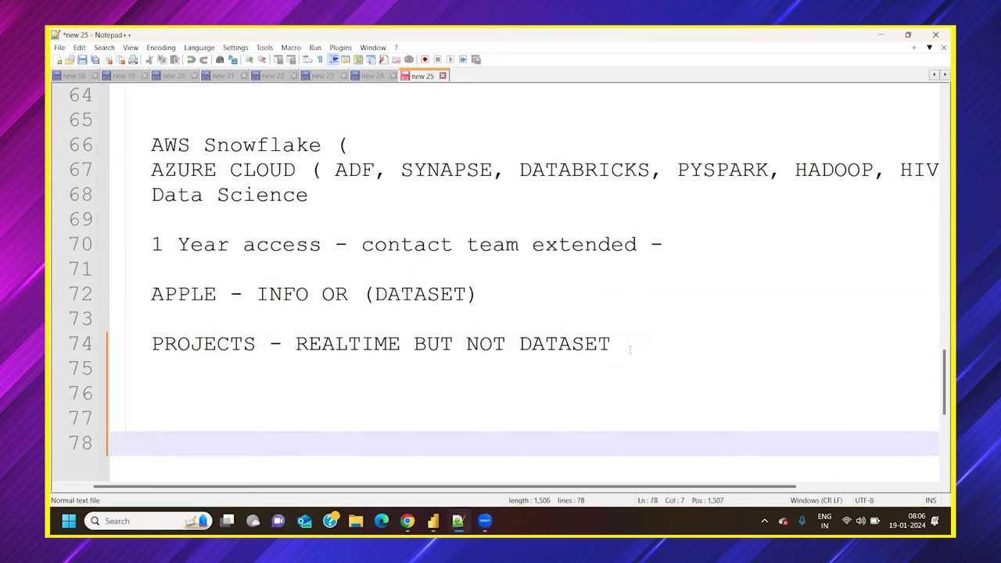
{"action": "scroll", "coordinate": [629, 349], "scroll_direction": "down", "scroll_amount": 2}
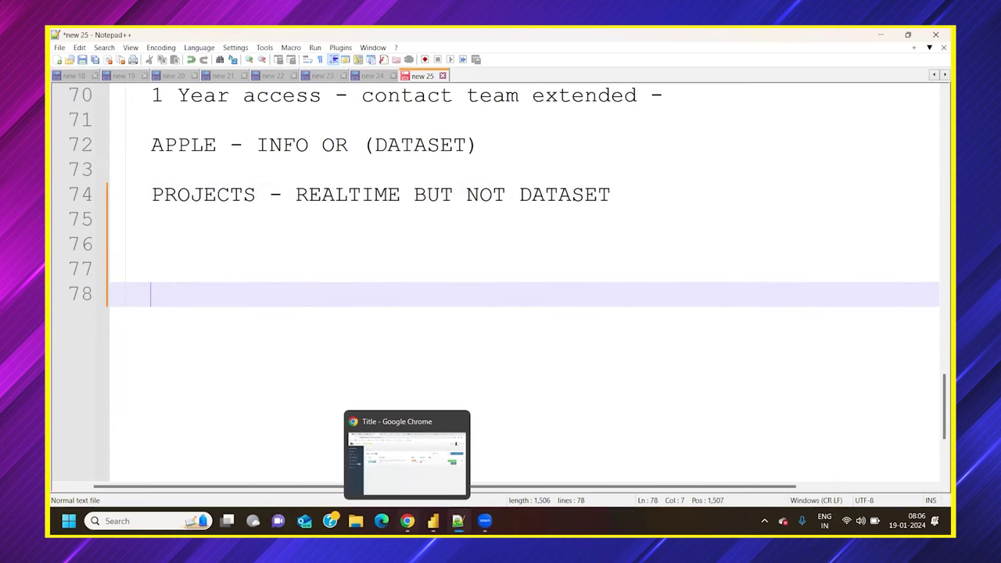
- Switch to Chrome and look over the already open Microsoft download page for Power BI Desktop
{"action": "left_click", "coordinate": [465, 470]}
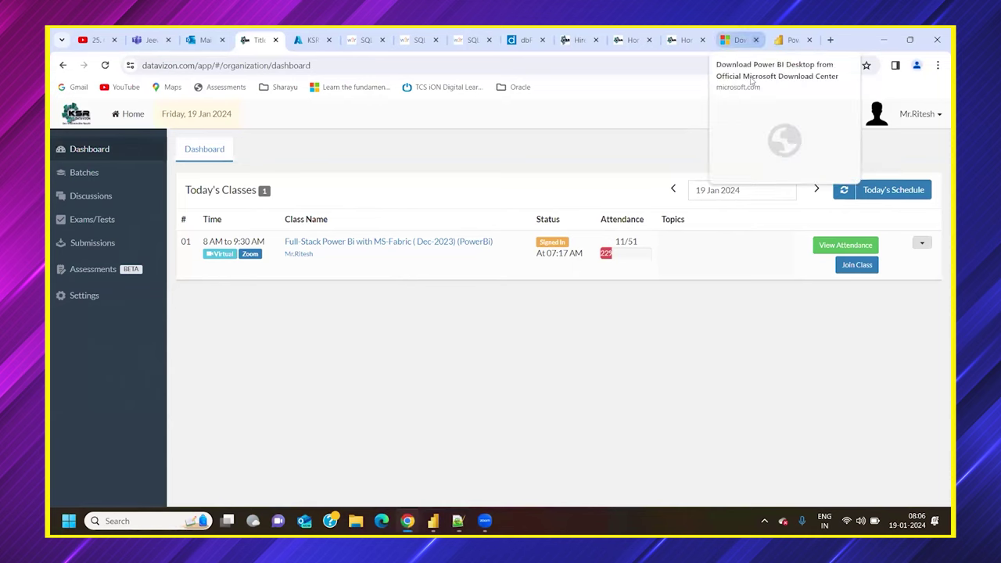
{"action": "left_click", "coordinate": [735, 40]}
{"action": "scroll", "coordinate": [359, 283], "scroll_direction": "down", "scroll_amount": 3}
{"action": "scroll", "coordinate": [345, 279], "scroll_direction": "up", "scroll_amount": 2}
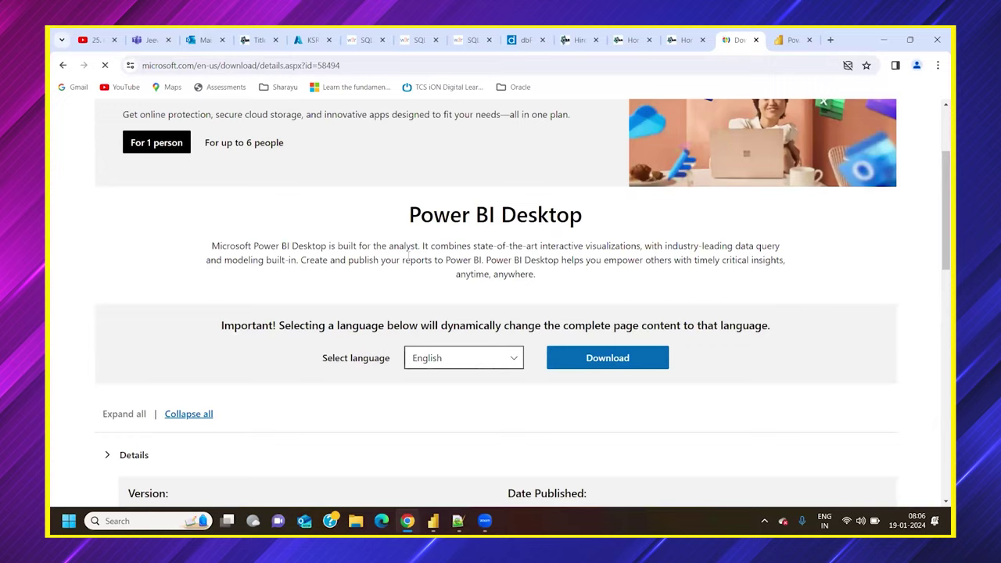
{"action": "scroll", "coordinate": [409, 255], "scroll_direction": "up", "scroll_amount": 1}
{"action": "scroll", "coordinate": [433, 265], "scroll_direction": "down", "scroll_amount": 2}
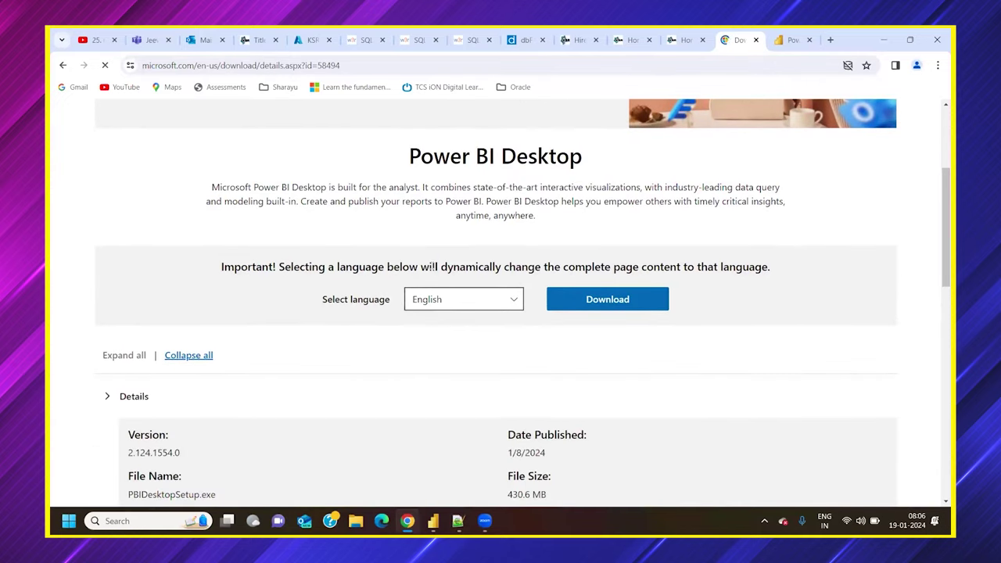
- Reopen the official Power BI Desktop download page from the Google results, view its installer file choices and dismiss them
{"action": "left_click", "coordinate": [63, 65]}
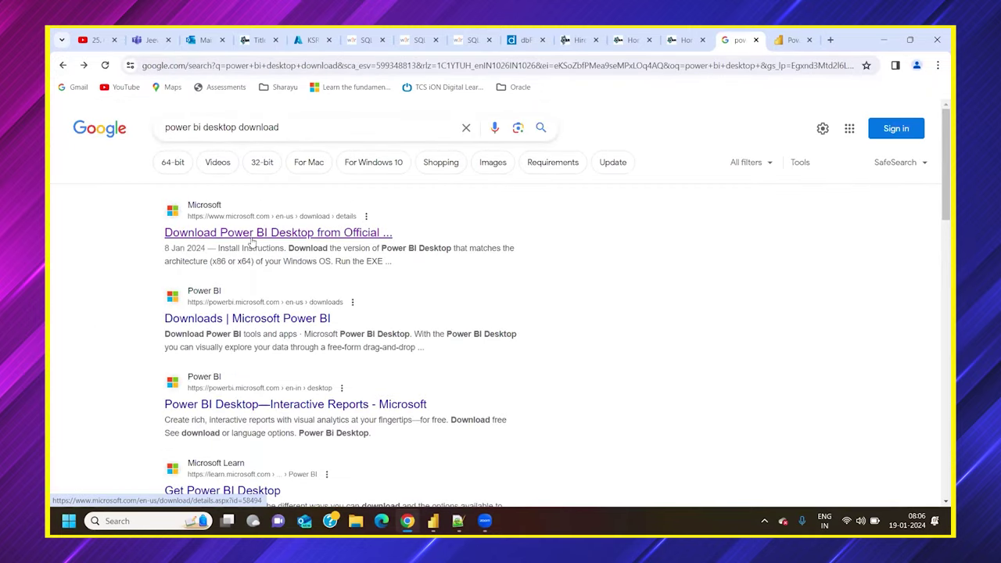
{"action": "left_click", "coordinate": [295, 234]}
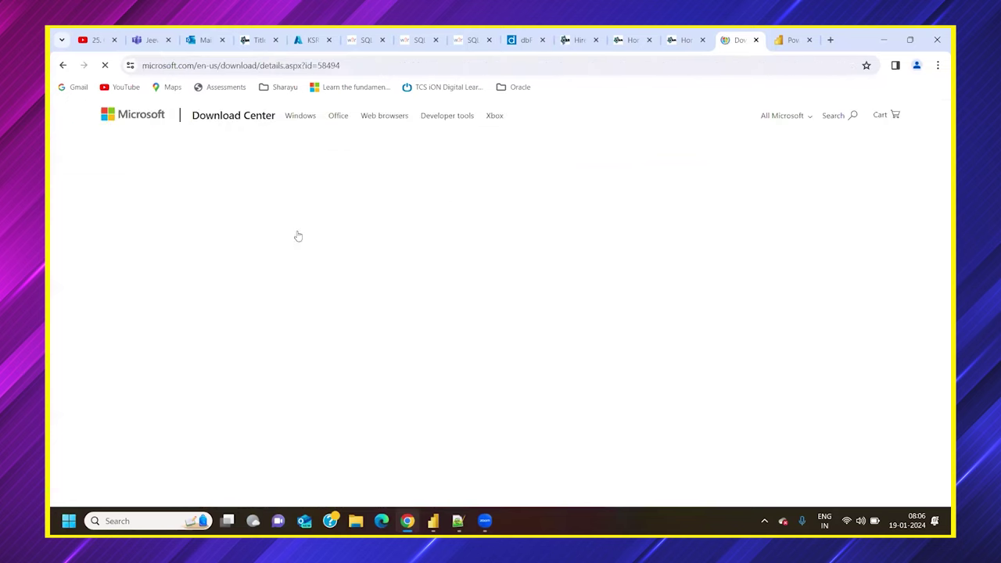
{"action": "scroll", "coordinate": [564, 311], "scroll_direction": "down", "scroll_amount": 2}
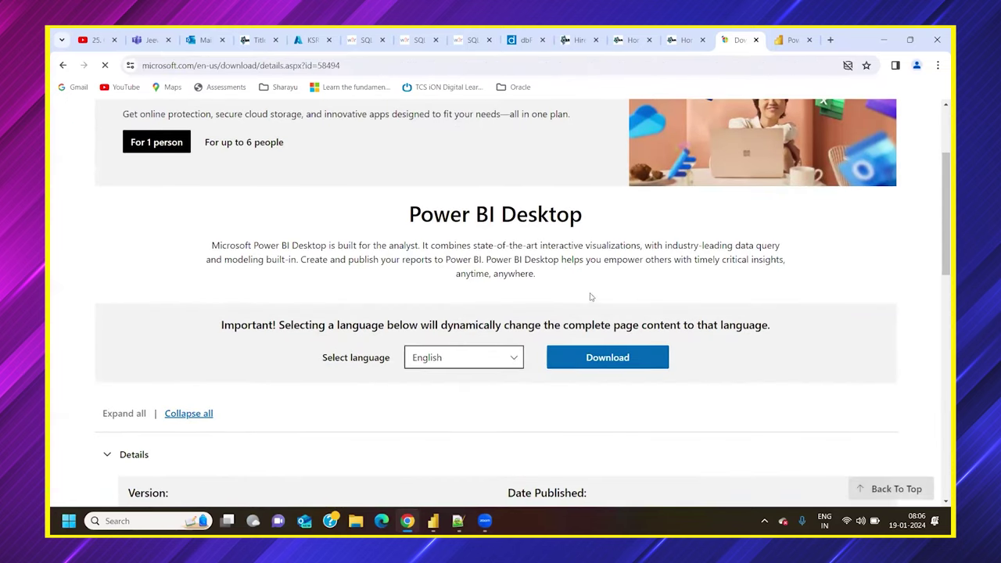
{"action": "left_click", "coordinate": [614, 356]}
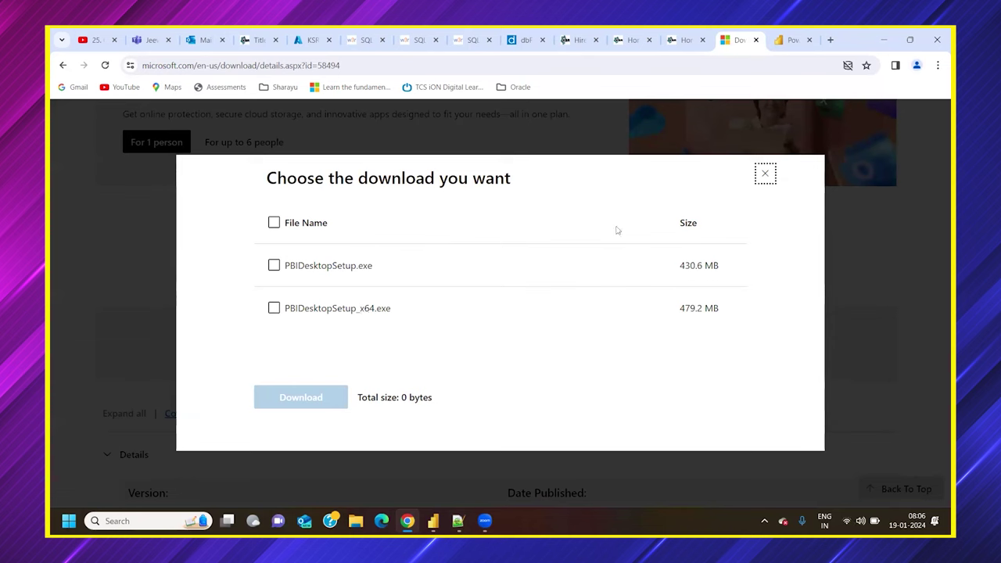
{"action": "left_click", "coordinate": [763, 180]}
- Return to the Notepad++ notes and add the entries "WINDOWS" and "MAC", separated by a blank line
{"action": "key", "text": "alt+Tab"}
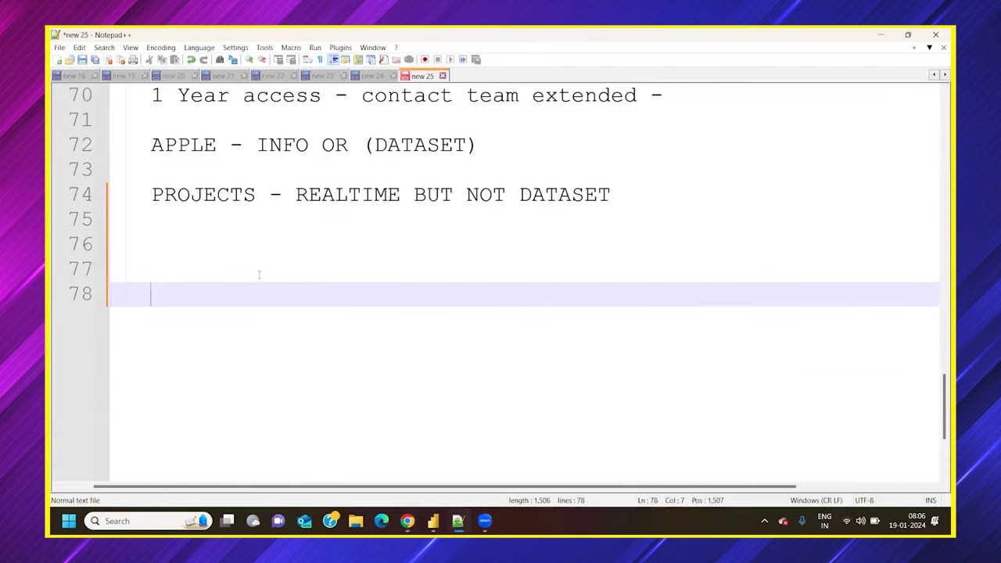
{"action": "left_click", "coordinate": [222, 274]}
{"action": "type", "text": "WI"}
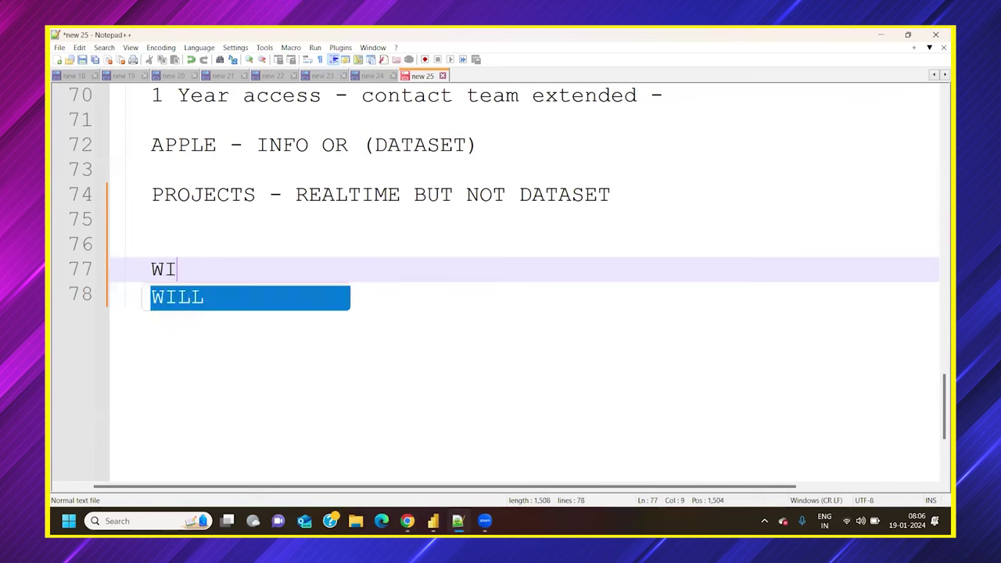
{"action": "type", "text": "NDOWS"}
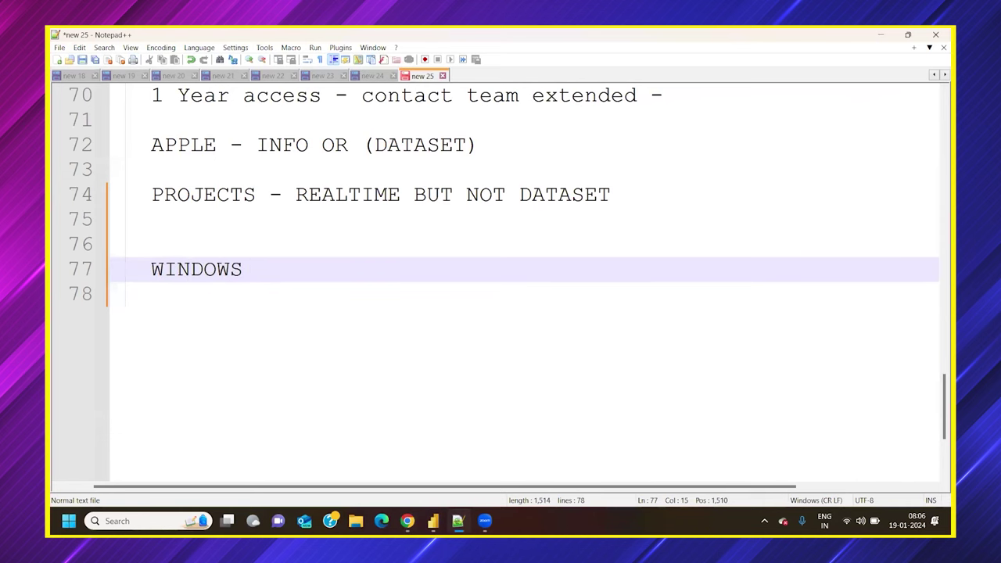
{"action": "key", "text": "Return"}
{"action": "key", "text": "Return"}
{"action": "type", "text": "MAC"}
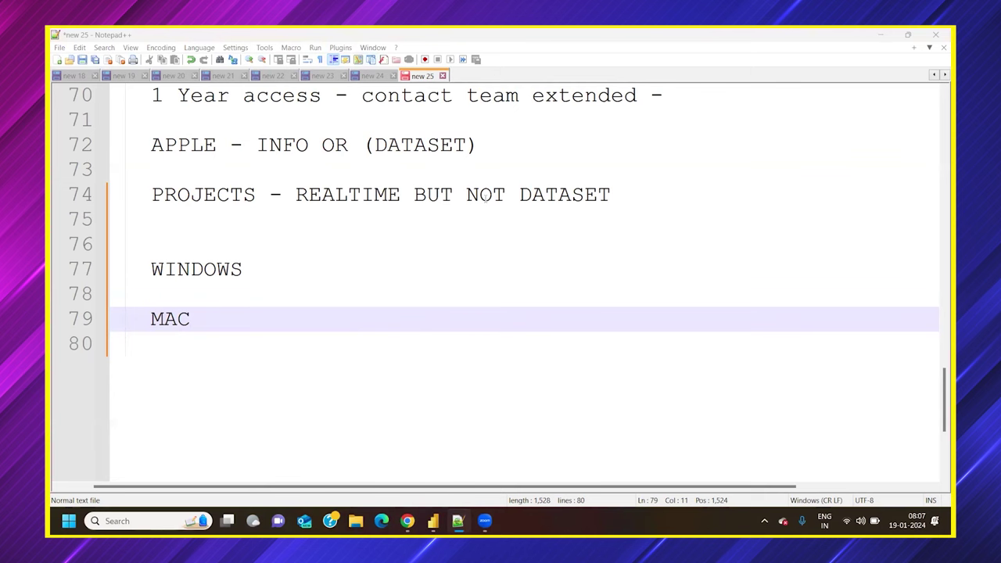
- Append the remark "( POWER BI NOT SUPPORTED IN MAC )" to the MAC line
{"action": "left_click", "coordinate": [250, 311]}
{"action": "type", "text": "( "}
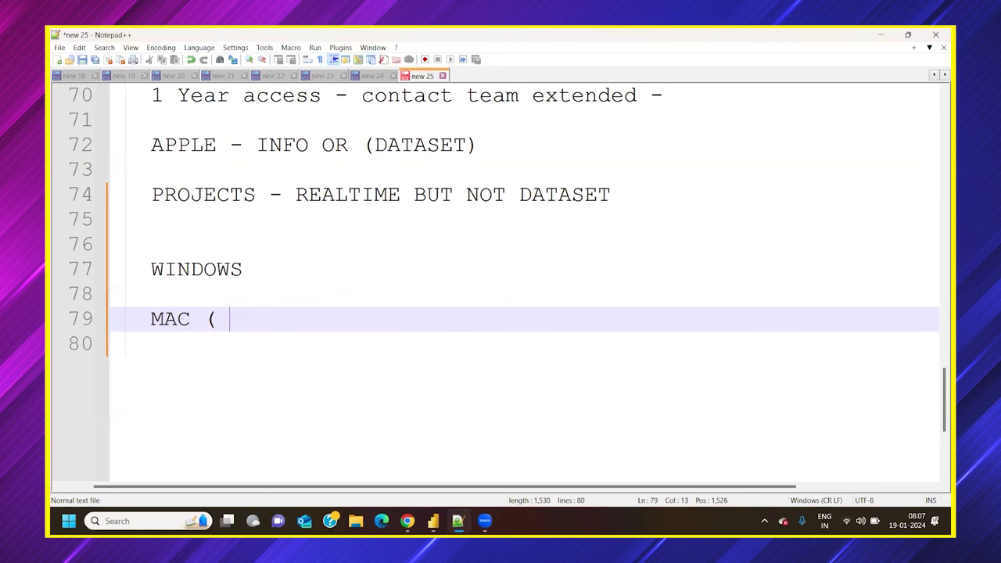
{"action": "type", "text": "POW"}
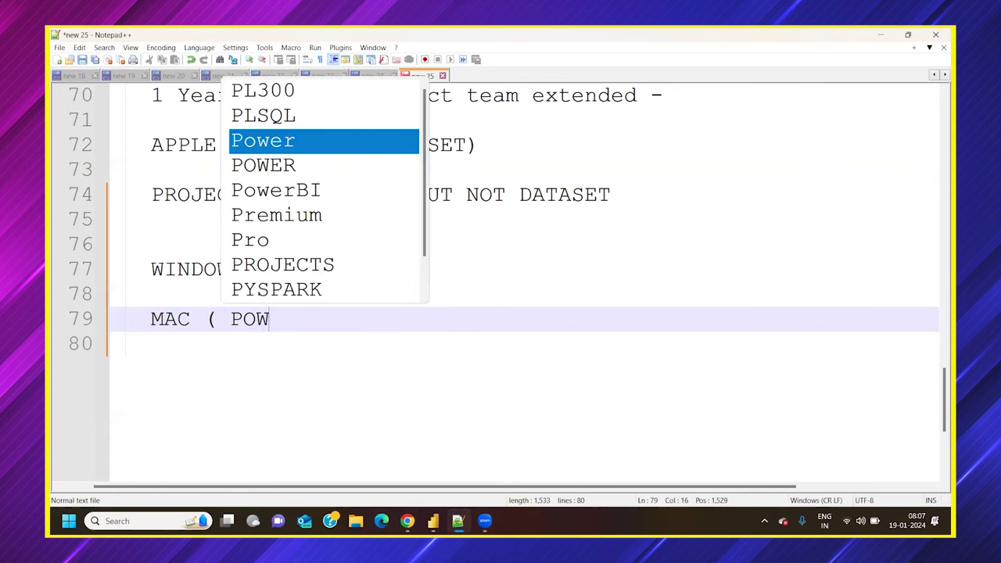
{"action": "type", "text": "ER BI"}
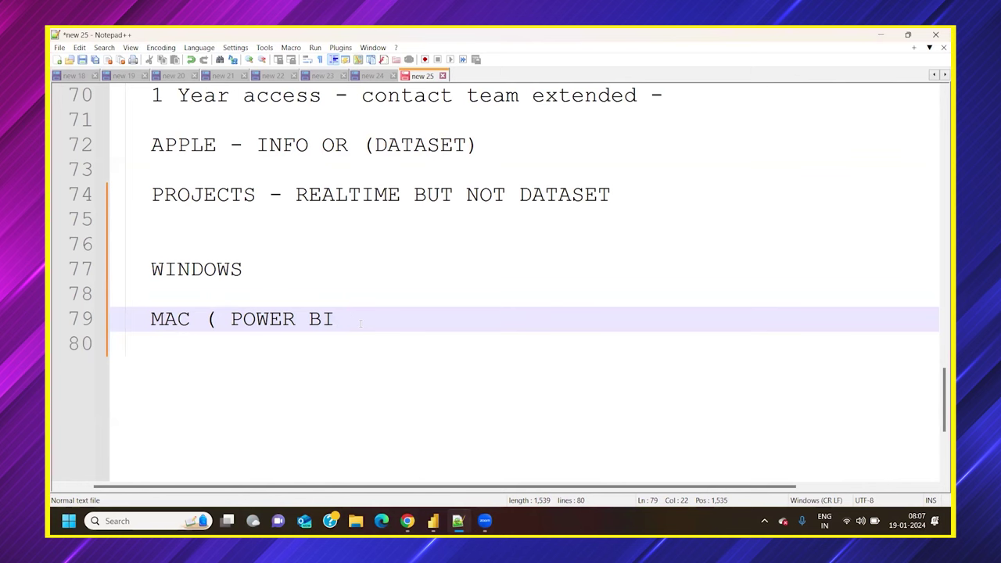
{"action": "type", "text": "NOT SUPPORTED IN MAC )"}
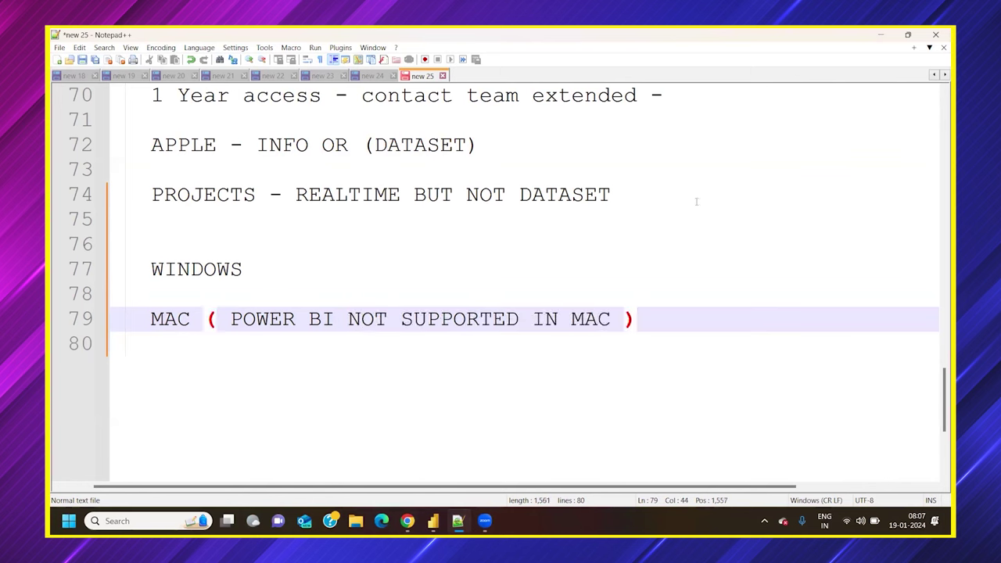
- Add an opening parenthesis after WINDOWS and insert extra blank lines below the PROJECTS line
{"action": "left_click", "coordinate": [282, 273]}
{"action": "type", "text": "("}
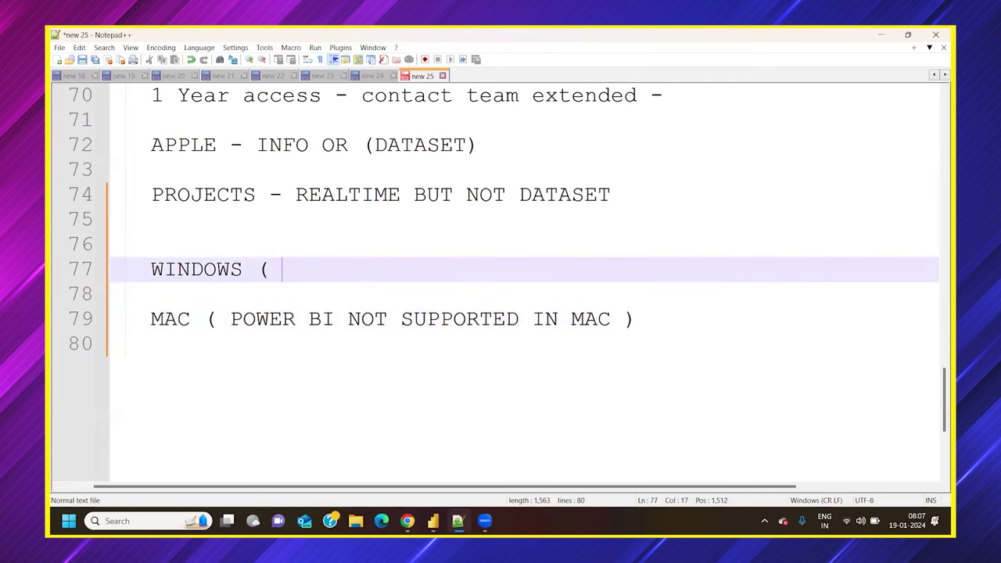
{"action": "left_click", "coordinate": [668, 194]}
{"action": "key", "text": "Return"}
{"action": "key", "text": "Return"}
{"action": "key", "text": "Return"}
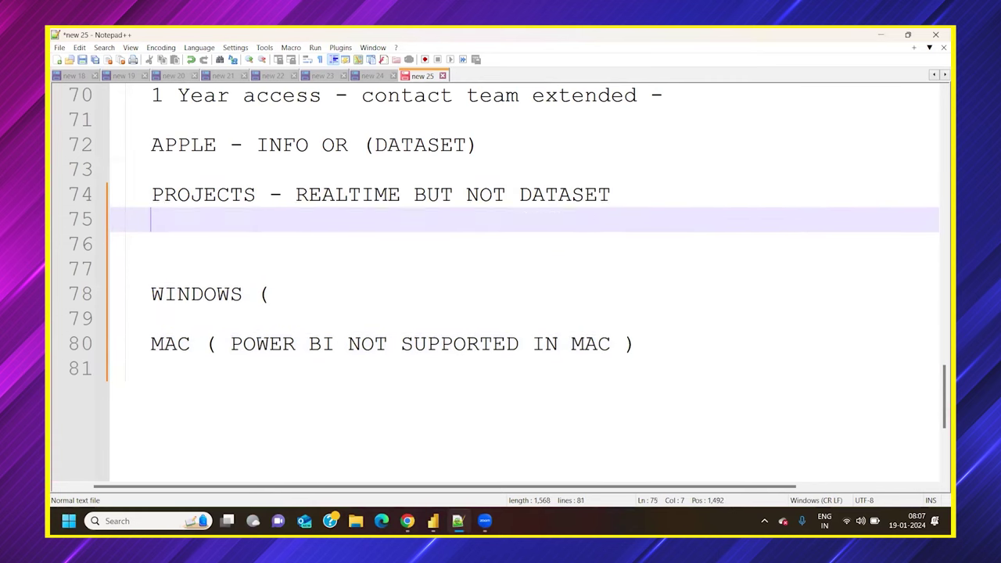
{"action": "scroll", "coordinate": [668, 192], "scroll_direction": "down", "scroll_amount": 1}
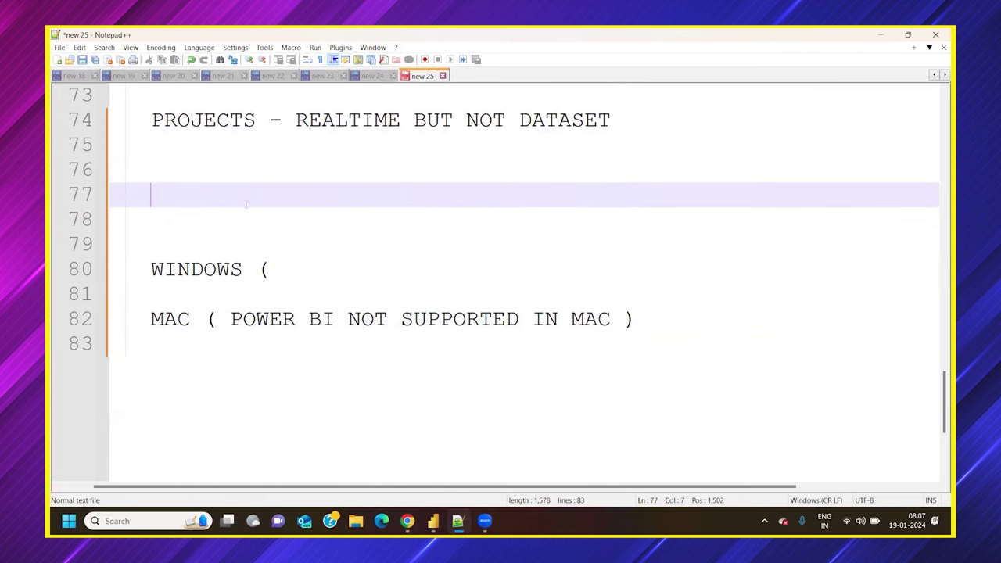
{"action": "left_click", "coordinate": [626, 122]}
{"action": "key", "text": "Return"}
{"action": "key", "text": "Return"}
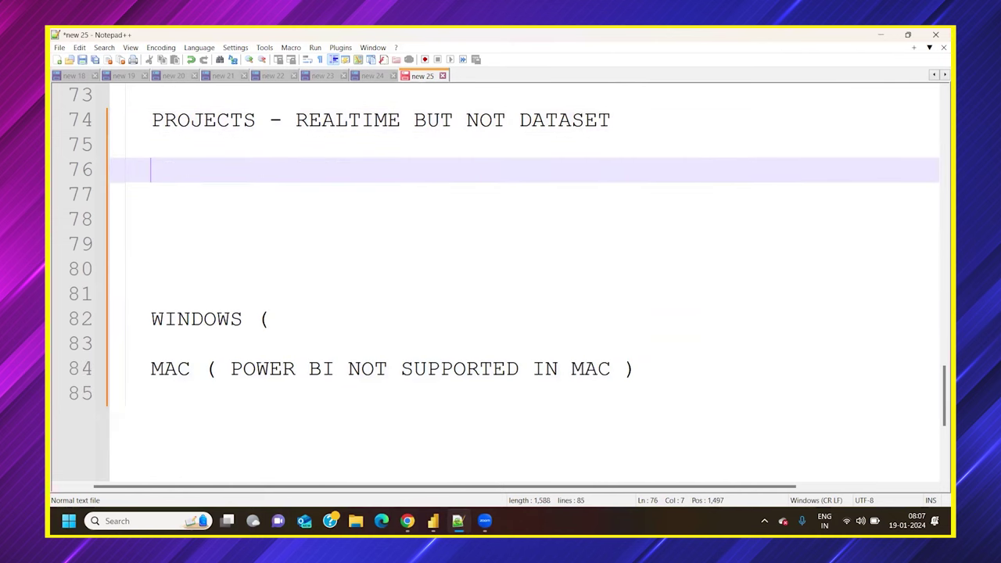
{"action": "scroll", "coordinate": [593, 152], "scroll_direction": "down", "scroll_amount": 2}
{"action": "scroll", "coordinate": [593, 152], "scroll_direction": "up", "scroll_amount": 1}
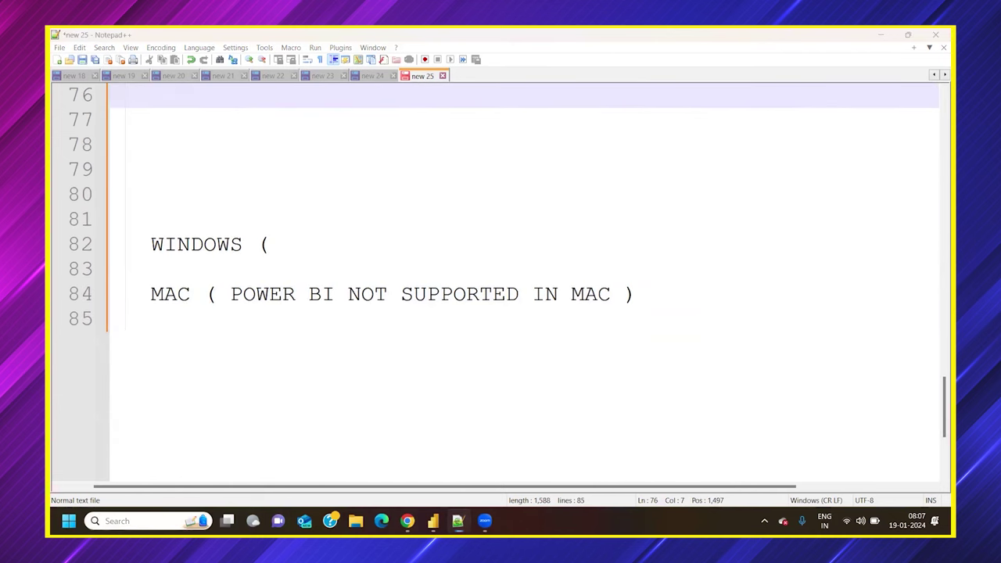
- Open Microsoft Store and bring up the Power BI Desktop app page by searching for "Power"
{"action": "left_click", "coordinate": [149, 521]}
{"action": "type", "text": "to"}
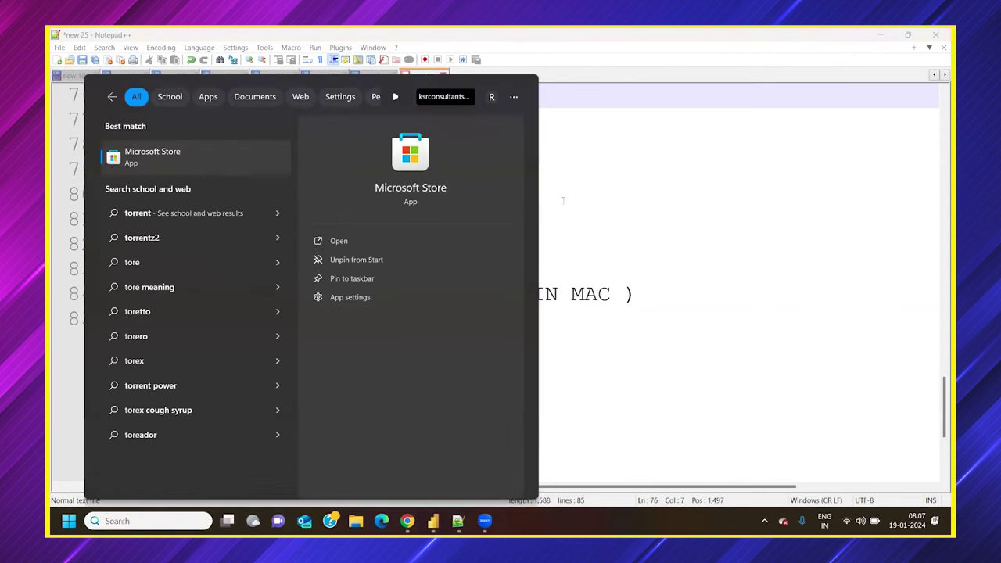
{"action": "key", "text": "Return"}
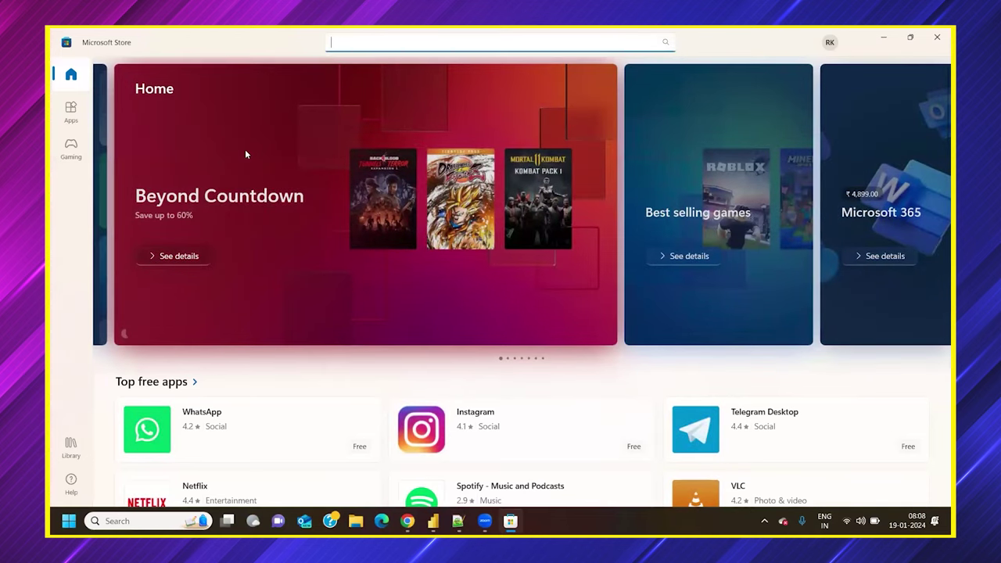
{"action": "type", "text": "Power"}
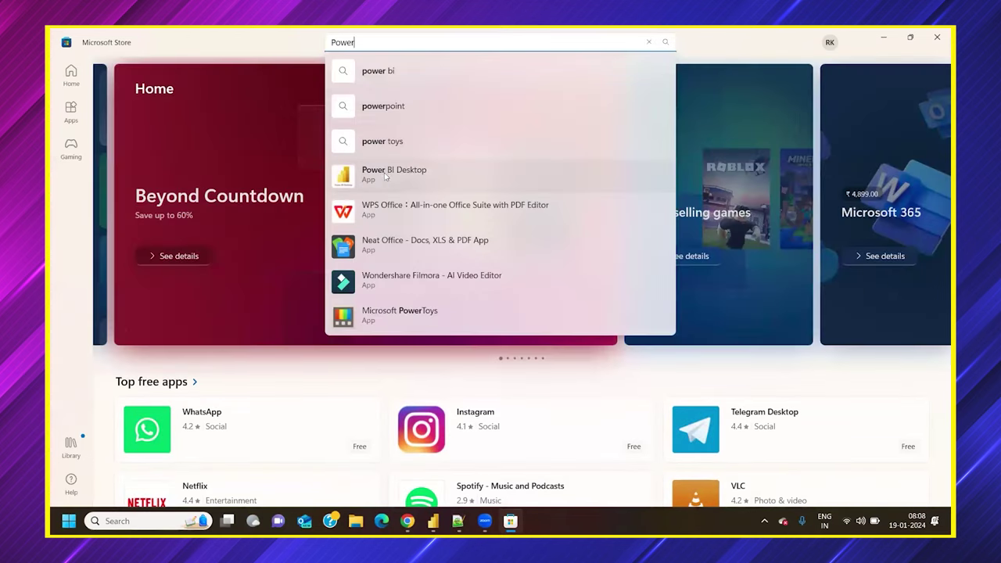
{"action": "key", "text": "Return"}
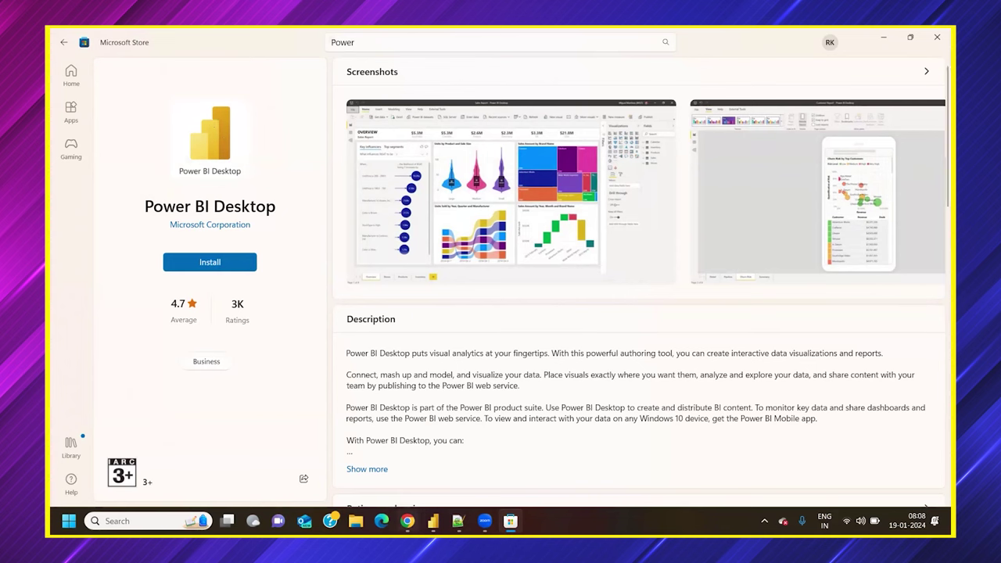
- Go back to the Notepad++ notes and delete the opening parenthesis after WINDOWS
{"action": "mouse_move", "coordinate": [407, 521]}
{"action": "left_click", "coordinate": [458, 521]}
{"action": "left_click", "coordinate": [325, 247]}
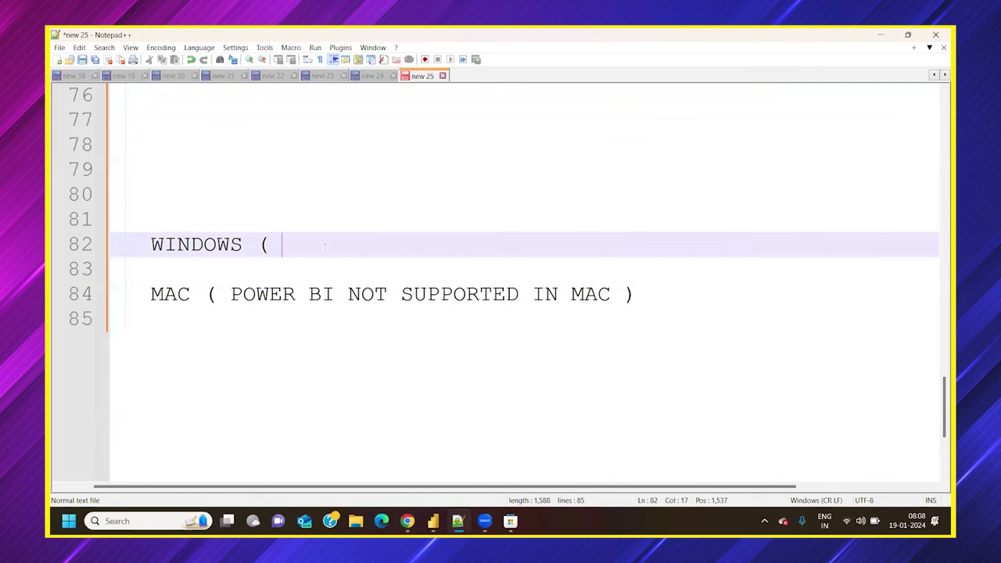
{"action": "key", "text": "BackSpace"}
{"action": "key", "text": "BackSpace"}
- Add the entry "WINDOWS 8" below the MAC line, leaving one blank line between them
{"action": "key", "text": "Down"}
{"action": "key", "text": "Down"}
{"action": "key", "text": "End"}
{"action": "key", "text": "Return"}
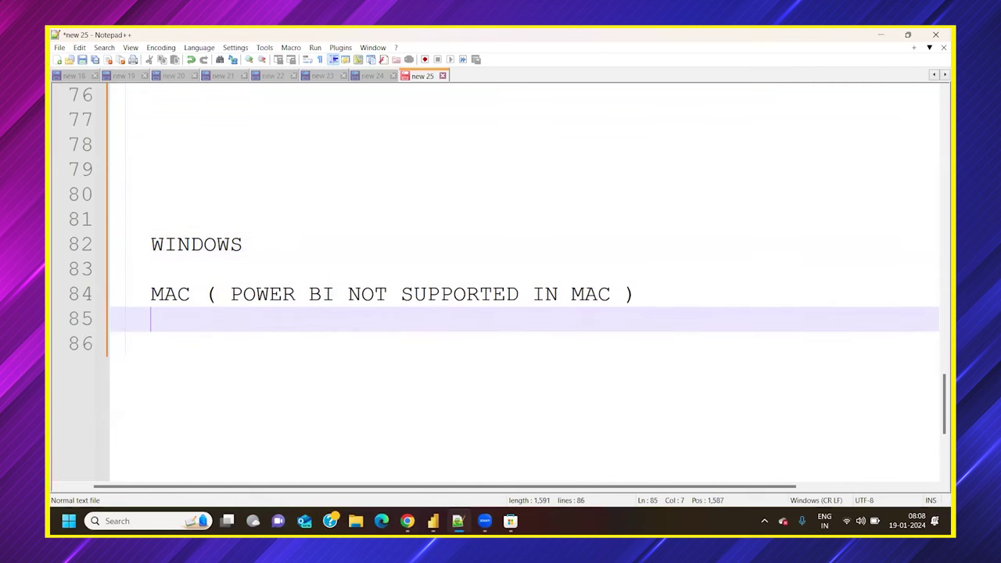
{"action": "key", "text": "Return"}
{"action": "type", "text": "WIND"}
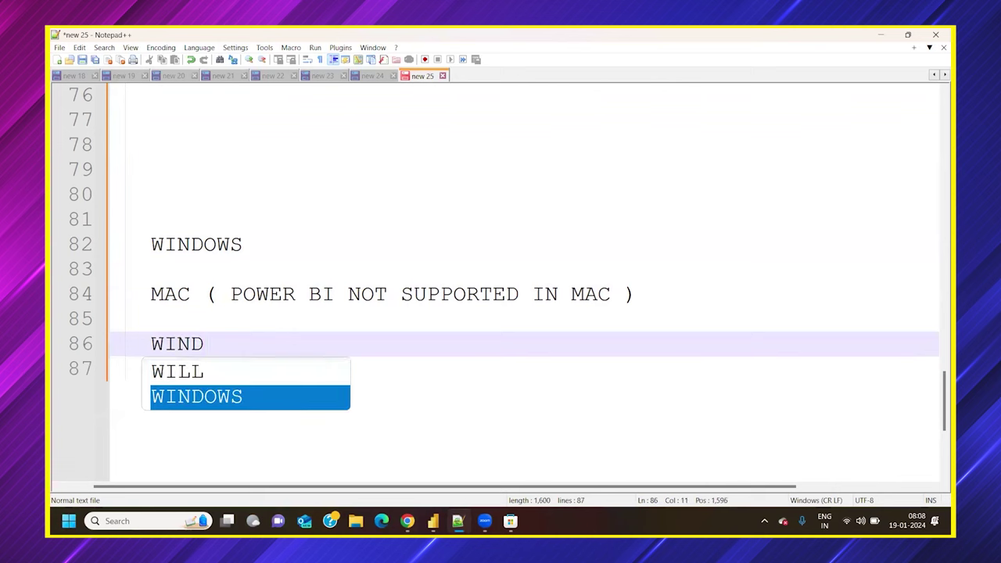
{"action": "type", "text": "OWS ("}
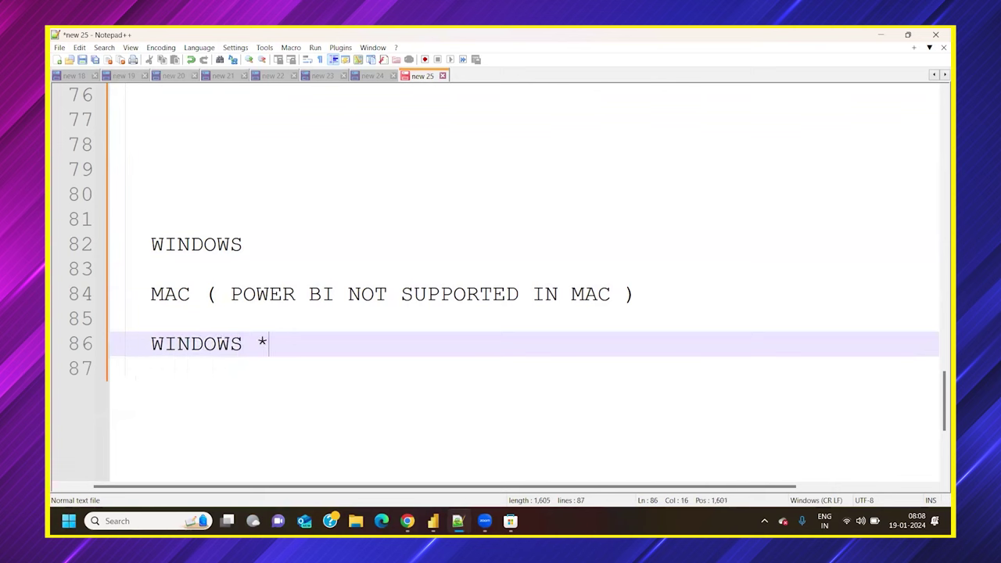
{"action": "key", "text": "BackSpace"}
{"action": "key", "text": "BackSpace"}
{"action": "type", "text": "+"}
{"action": "key", "text": "BackSpace"}
{"action": "type", "text": "8"}
- Add the entry "WINDOWS 10" directly under WINDOWS 8 and begin a new line below it
{"action": "key", "text": "Return"}
{"action": "type", "text": "WINDOW"}
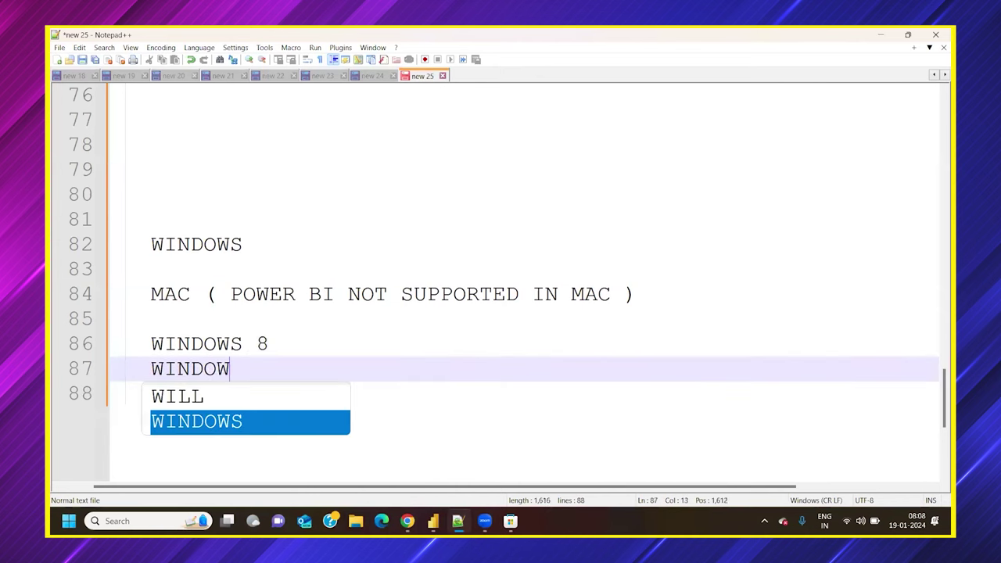
{"action": "key", "text": "Escape"}
{"action": "type", "text": "S !"}
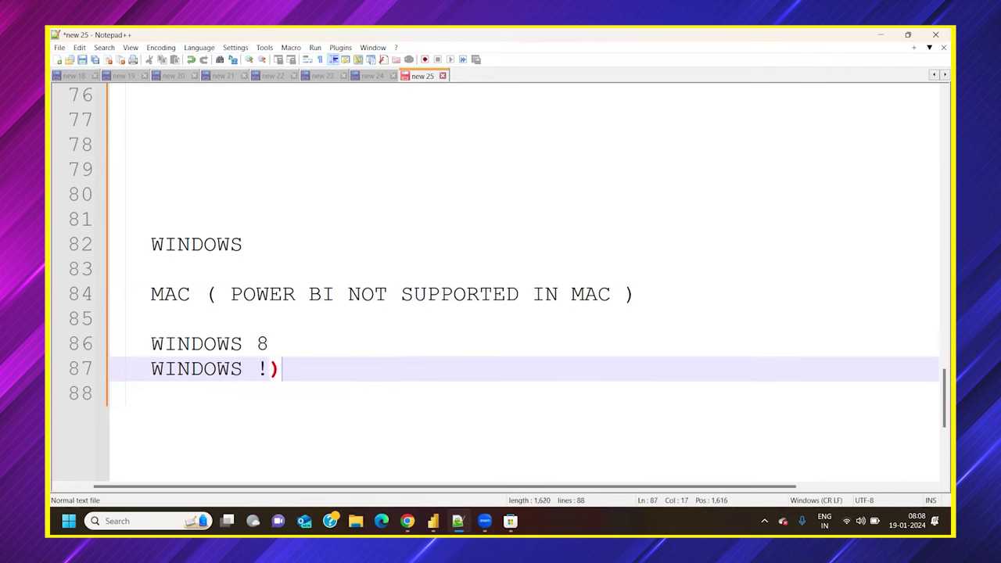
{"action": "type", "text": "10"}
{"action": "key", "text": "Left"}
{"action": "key", "text": "Left"}
{"action": "key", "text": "BackSpace"}
{"action": "key", "text": "End"}
{"action": "key", "text": "Return"}
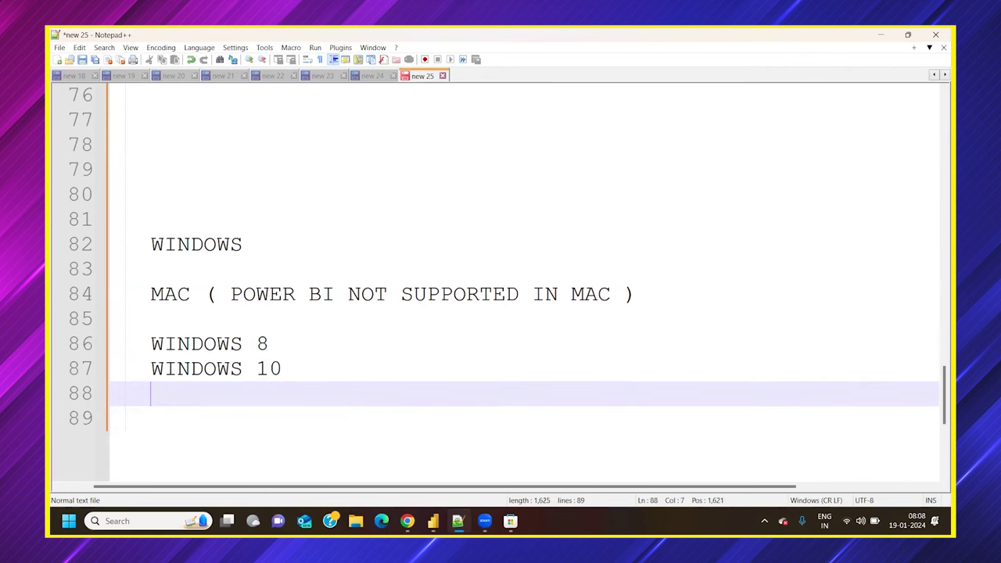
- Add the entry "WINDOWS 11" below WINDOWS 10 and append "( STORE )" to the WINDOWS 8 line
{"action": "type", "text": "WINDOWS"}
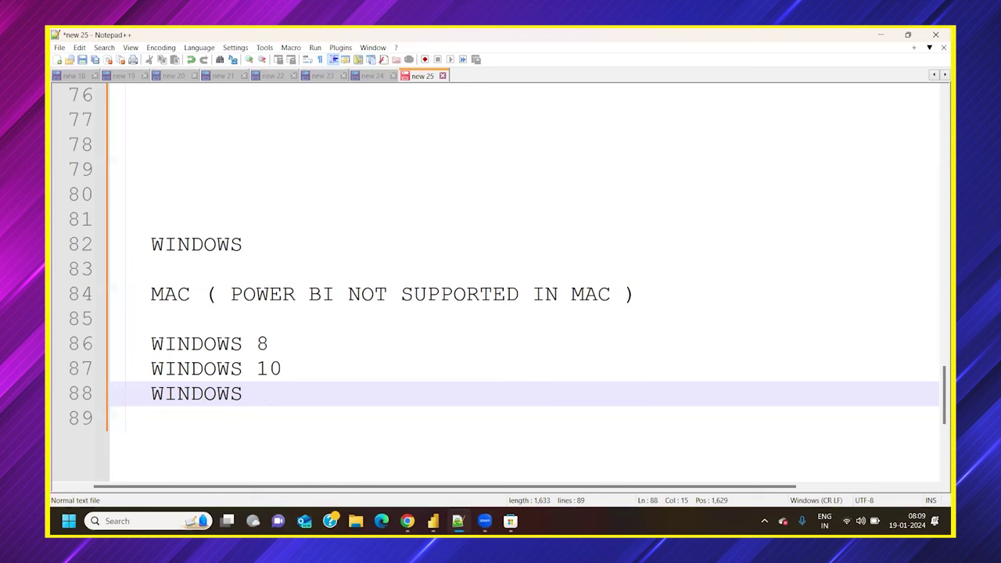
{"action": "type", "text": "11"}
{"action": "left_click", "coordinate": [269, 345]}
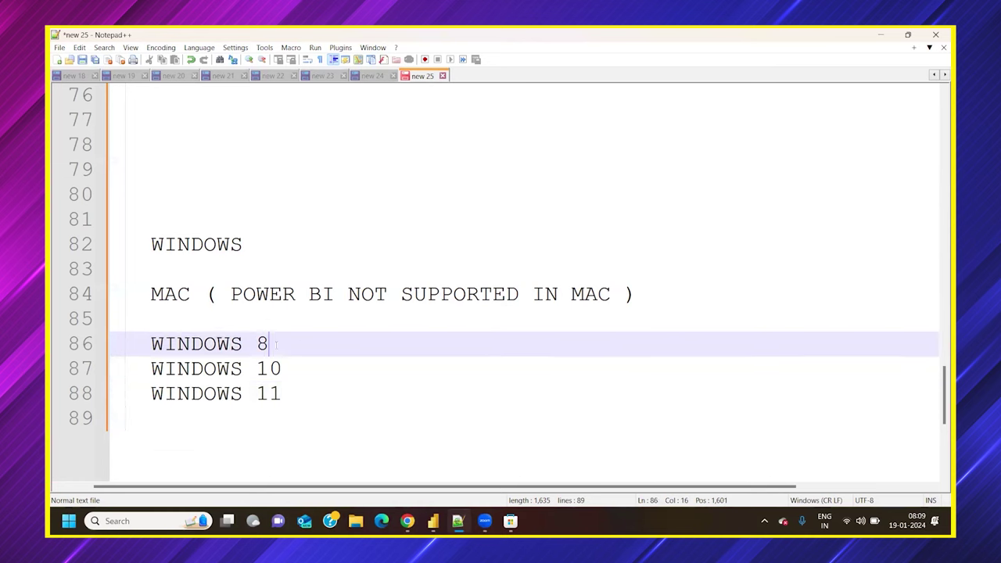
{"action": "type", "text": "( STORE )"}
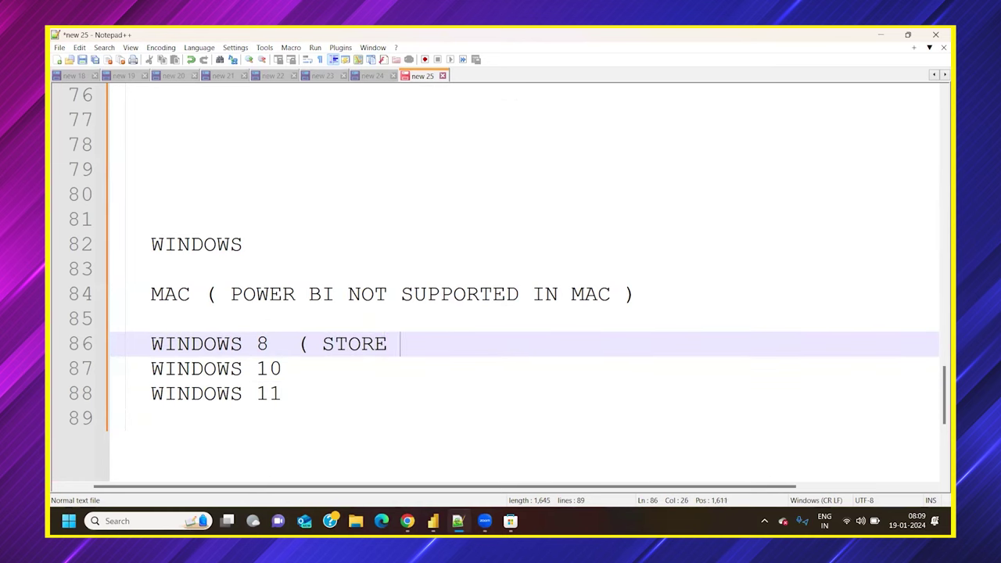
{"action": "double_click", "coordinate": [364, 346]}
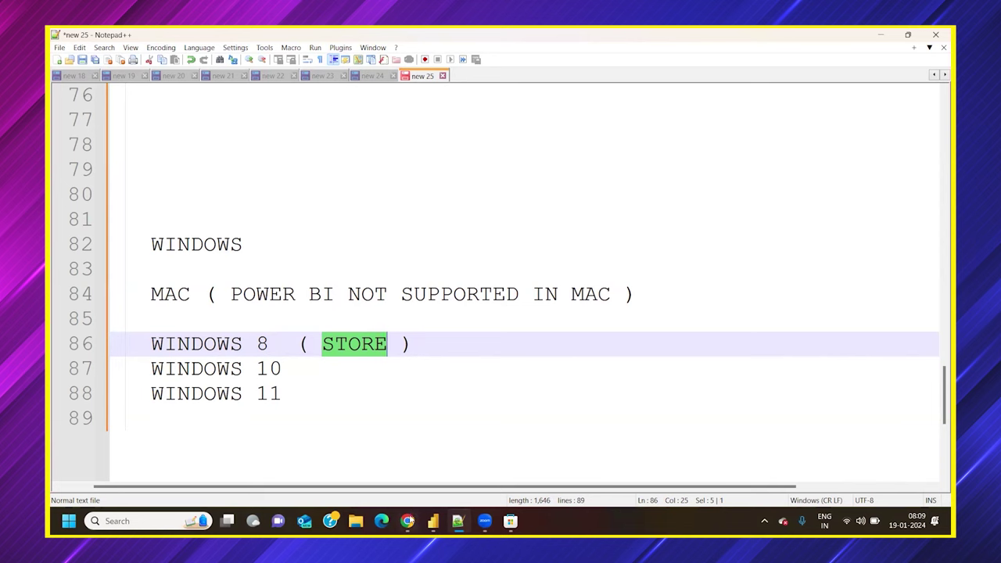
- Show the Power BI Desktop download page in Chrome, followed by its app page in Microsoft Store
{"action": "left_click", "coordinate": [406, 521]}
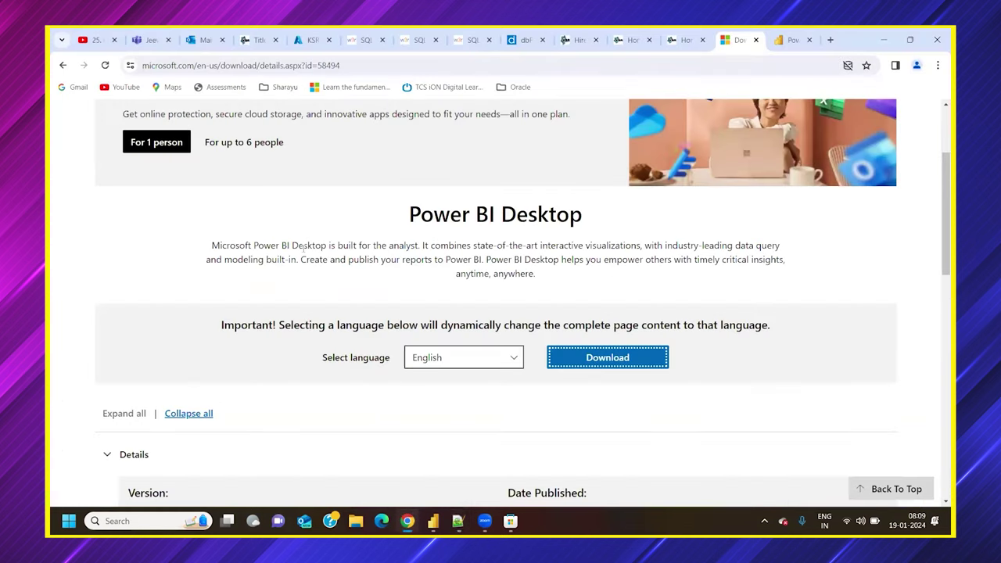
{"action": "scroll", "coordinate": [304, 251], "scroll_direction": "up", "scroll_amount": 1}
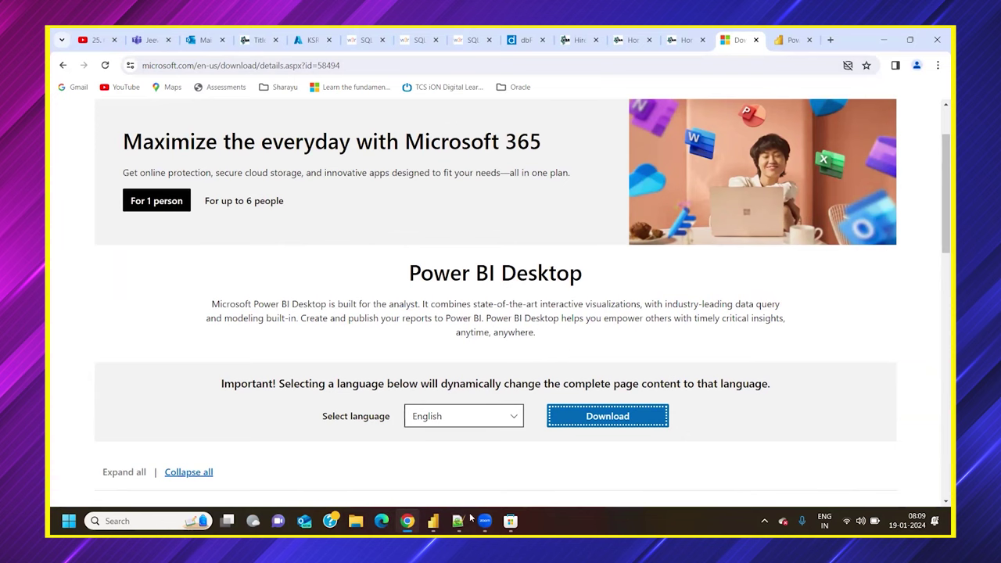
{"action": "left_click", "coordinate": [510, 521]}
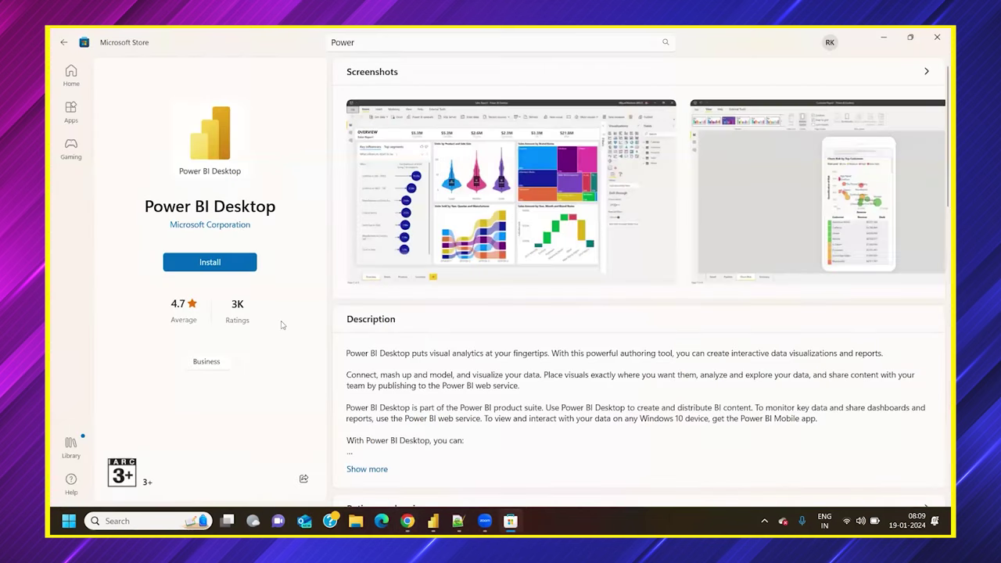
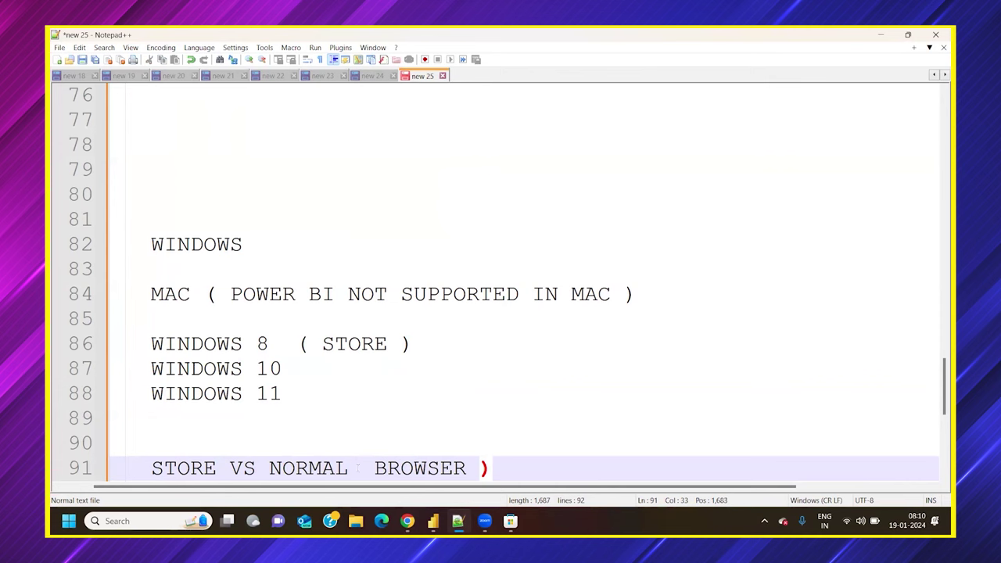
- Insert an opening parenthesis before BROWSER so the notes line reads "STORE VS NORMAL ( BROWSER )"
{"action": "type", "text": "("}
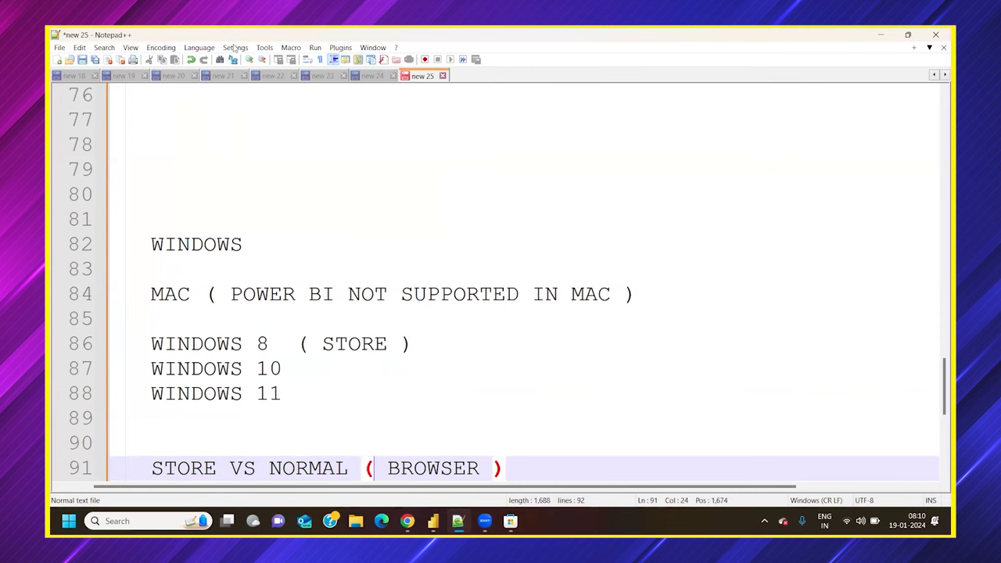
{"action": "scroll", "coordinate": [511, 456], "scroll_direction": "down", "scroll_amount": 1}
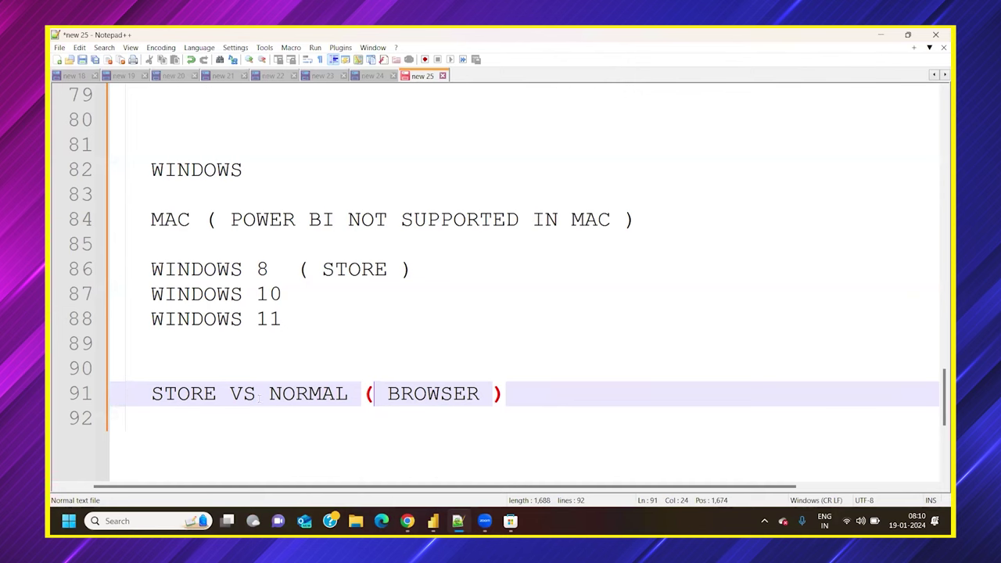
- Highlight the words STORE and NORMAL in turn on the comparison line to contrast the two download sources
{"action": "double_click", "coordinate": [210, 393]}
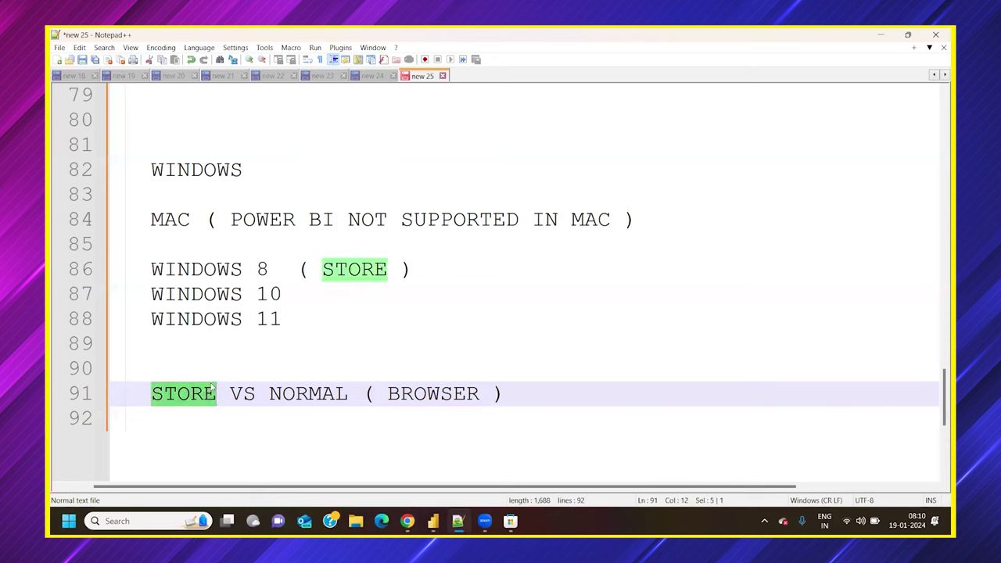
{"action": "double_click", "coordinate": [331, 405]}
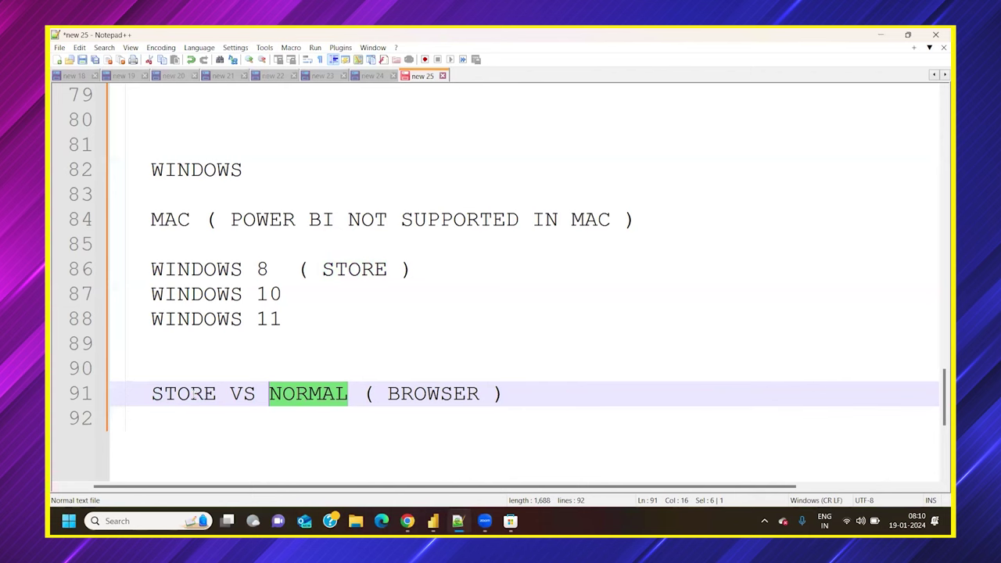
{"action": "double_click", "coordinate": [192, 395]}
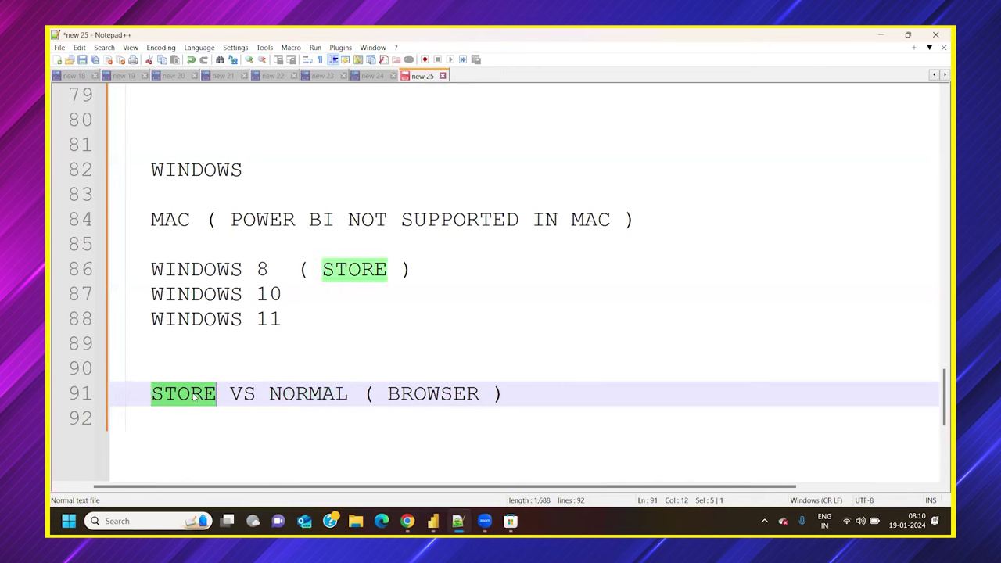
{"action": "double_click", "coordinate": [288, 395]}
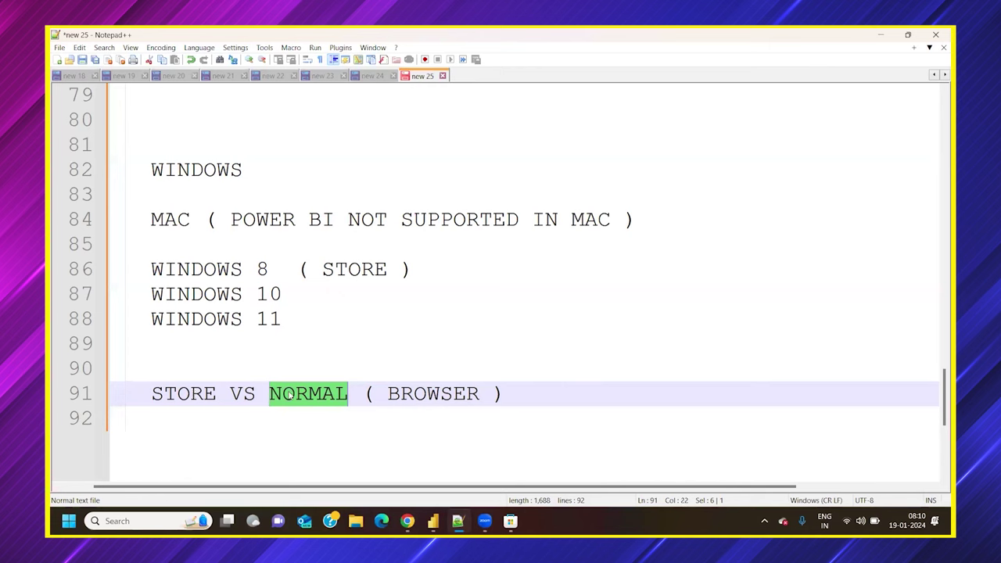
{"action": "double_click", "coordinate": [182, 394]}
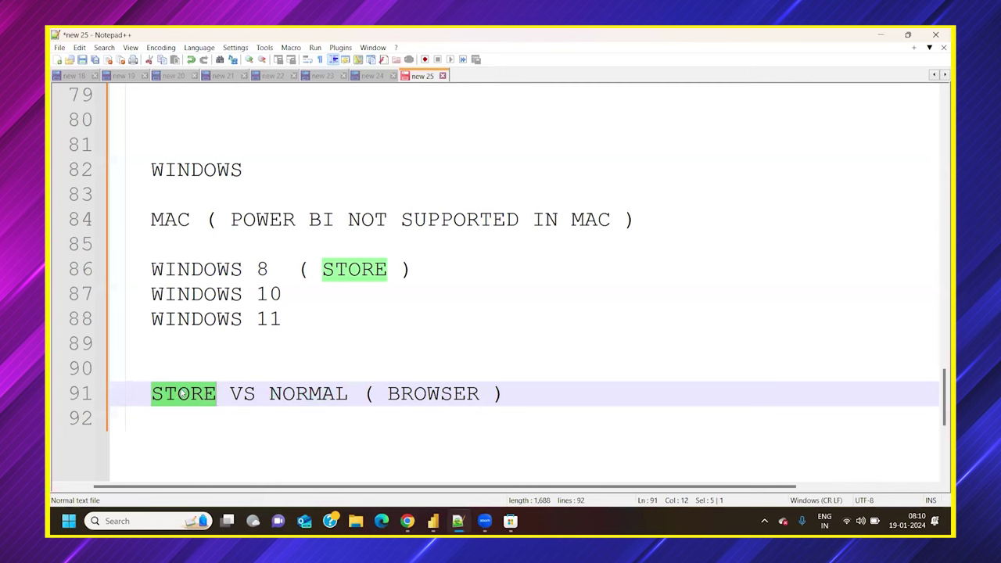
{"action": "double_click", "coordinate": [298, 396]}
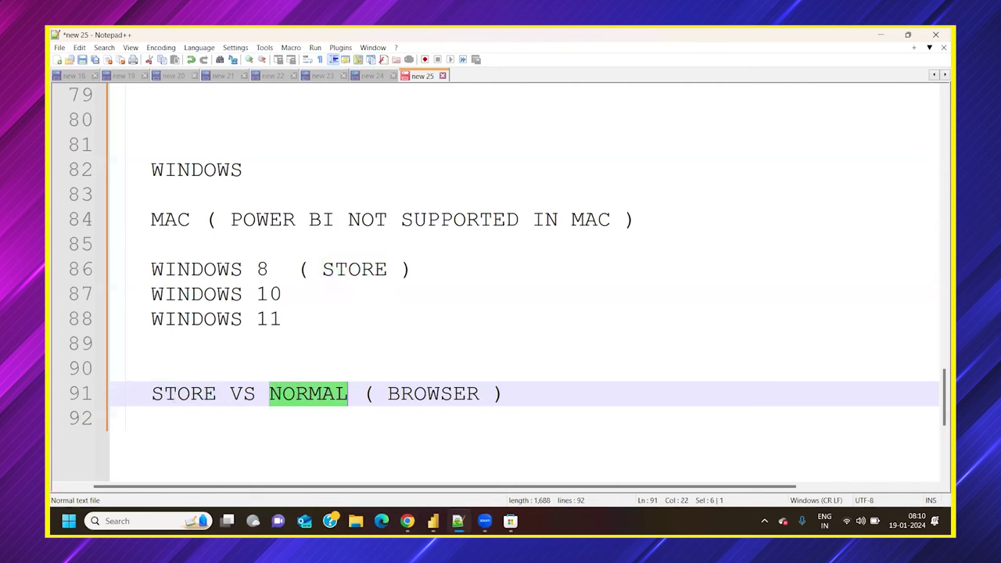
{"action": "double_click", "coordinate": [184, 394]}
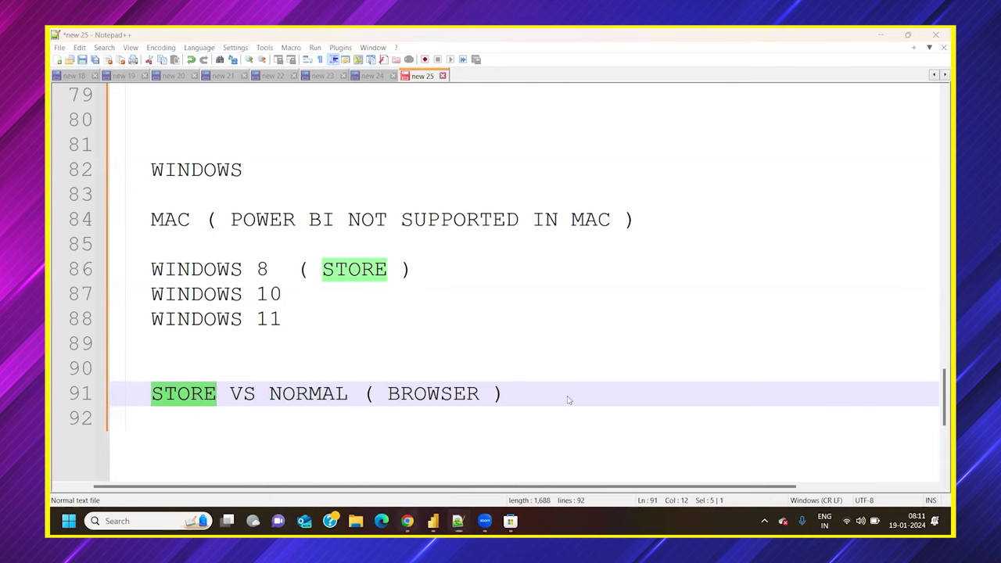
- Switch past the browser download page and Microsoft Store to Power BI Desktop and dismiss its start screen
{"action": "key", "text": "alt+Tab"}
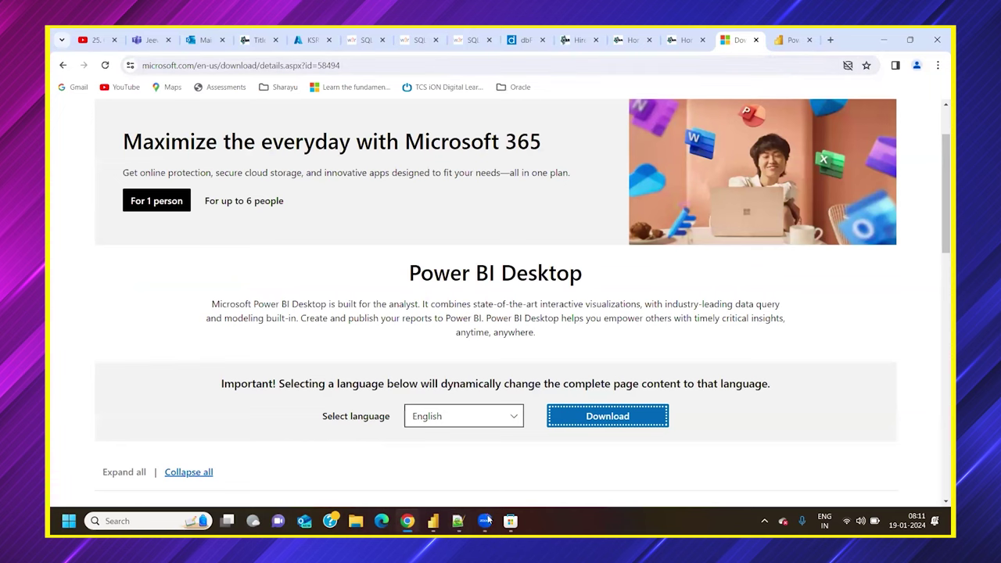
{"action": "key", "text": "alt+Tab"}
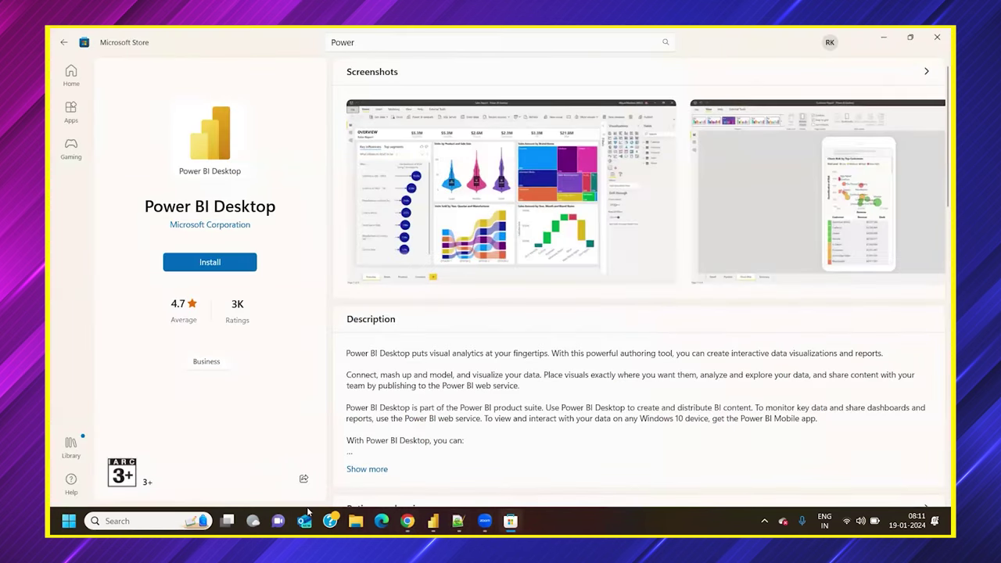
{"action": "key", "text": "alt+Tab"}
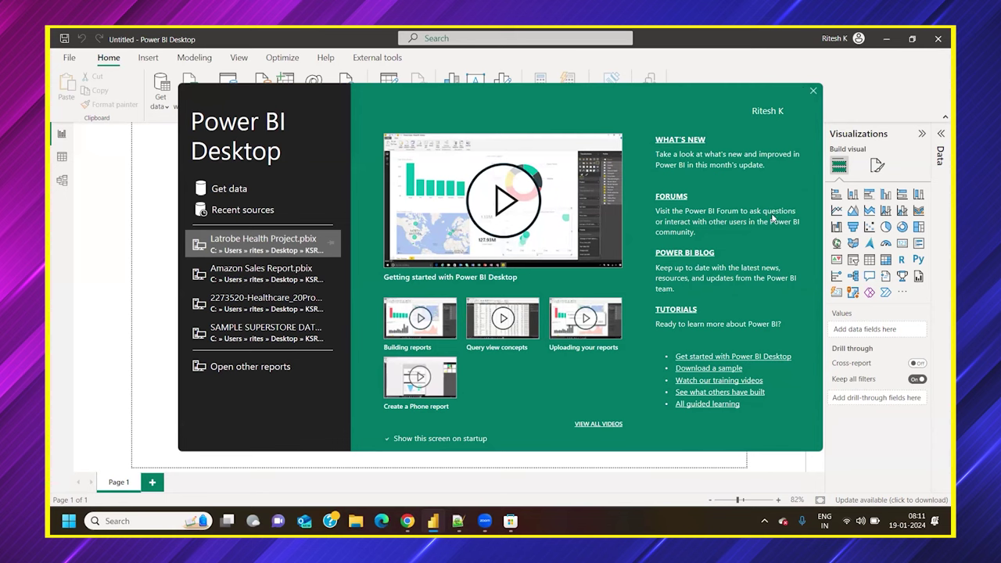
{"action": "left_click", "coordinate": [813, 92]}
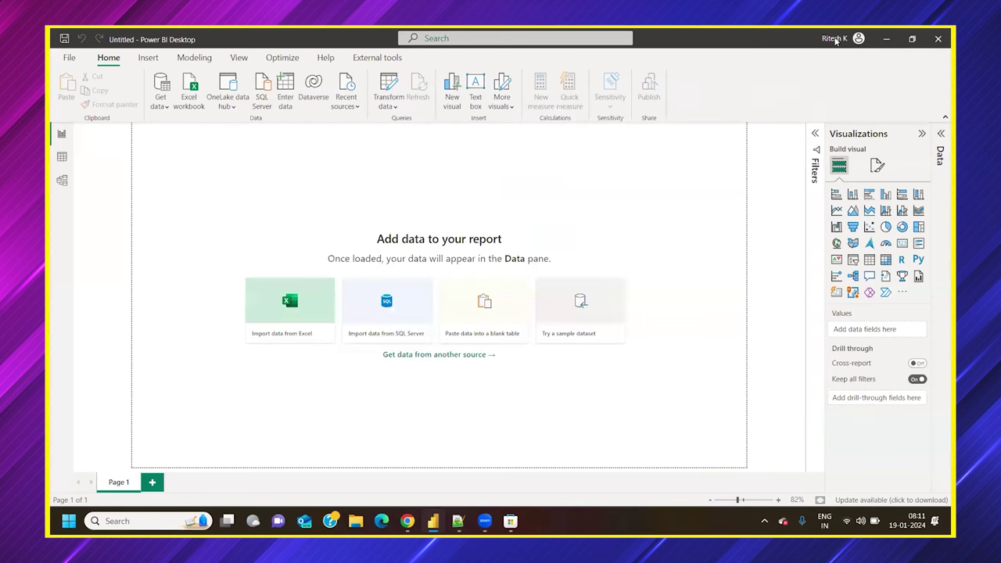
- Examine the signed-in account's details in Power BI Desktop and close them again
{"action": "left_click", "coordinate": [836, 40]}
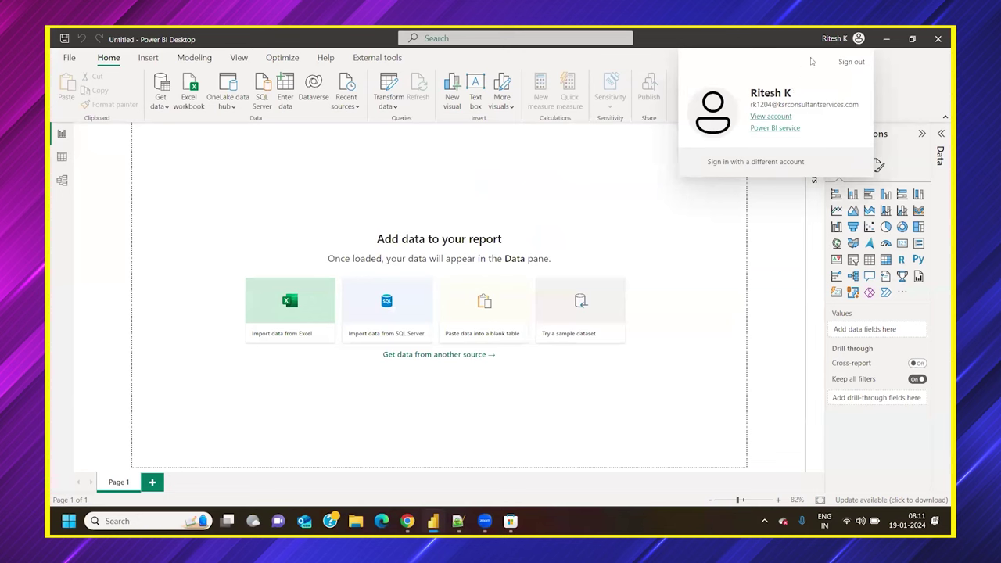
{"action": "left_click", "coordinate": [835, 41]}
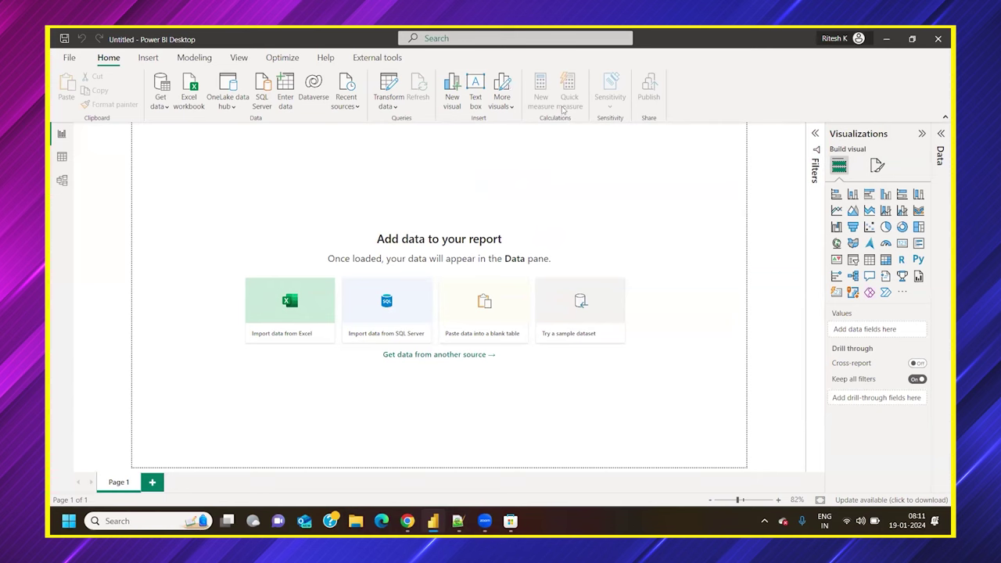
{"action": "left_click", "coordinate": [841, 39]}
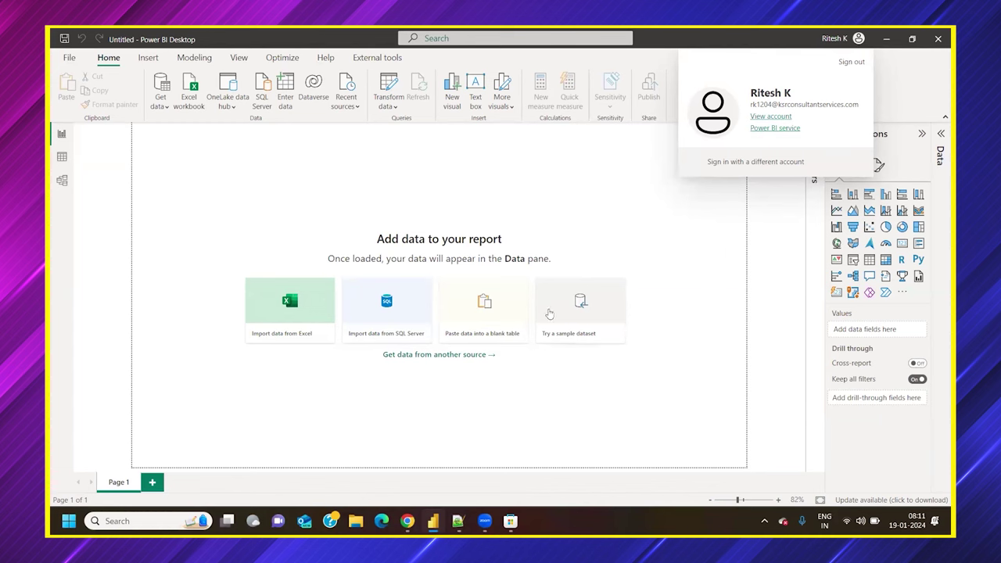
{"action": "left_click", "coordinate": [697, 266]}
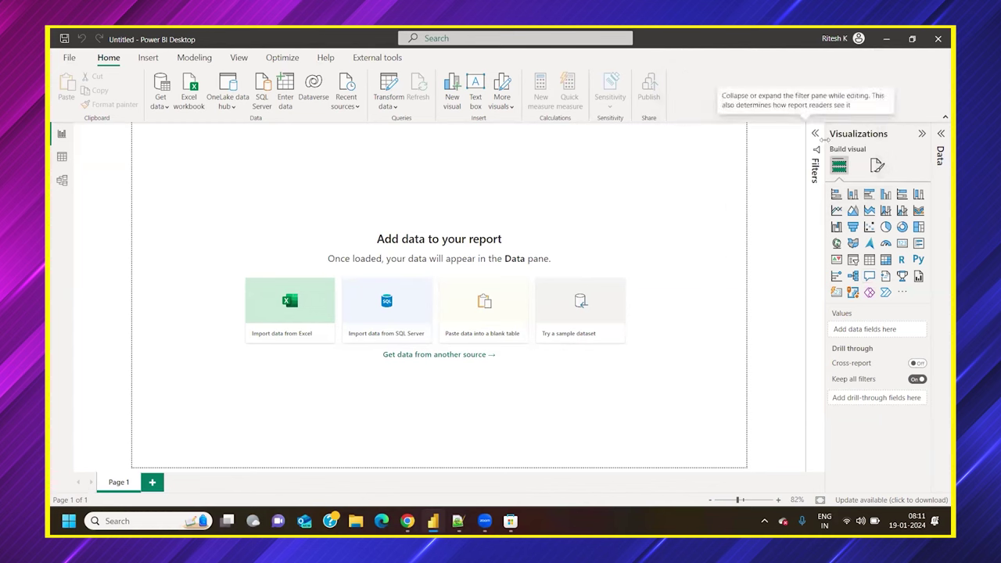
- Widen the Visualizations pane and view the signed-in account's details once more
{"action": "left_click_drag", "start_coordinate": [825, 139], "coordinate": [792, 139]}
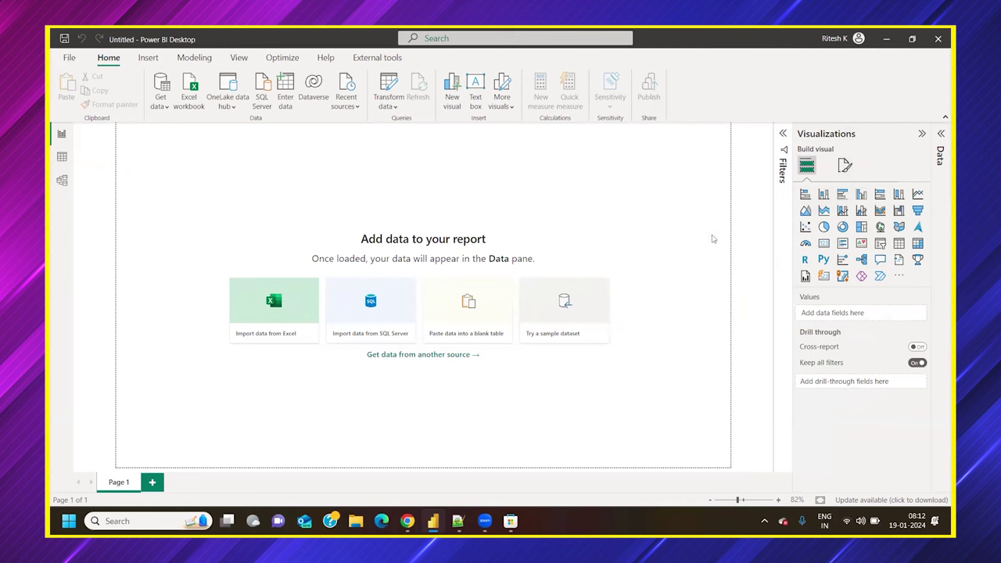
{"action": "left_click", "coordinate": [835, 39]}
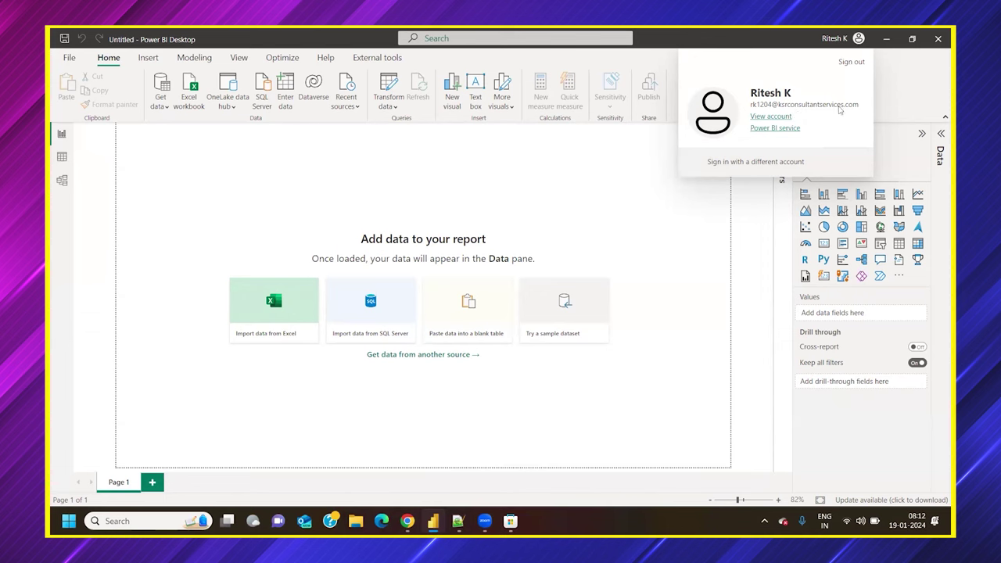
{"action": "left_click", "coordinate": [715, 239]}
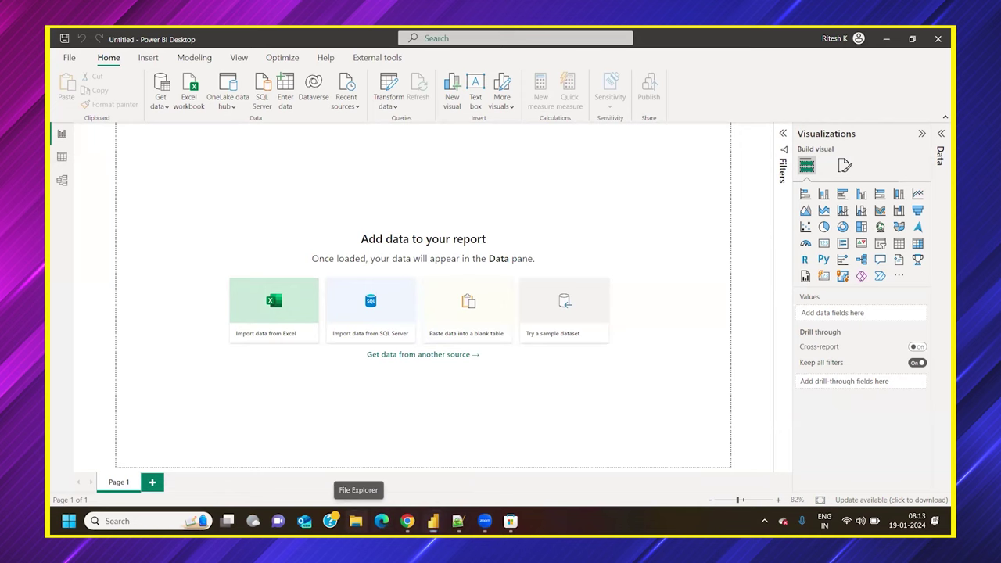
- Open the recent presentation "Power BI Visualization Intro to Advance" from File Explorer and minimize the Explorer window
{"action": "key", "text": "super+e"}
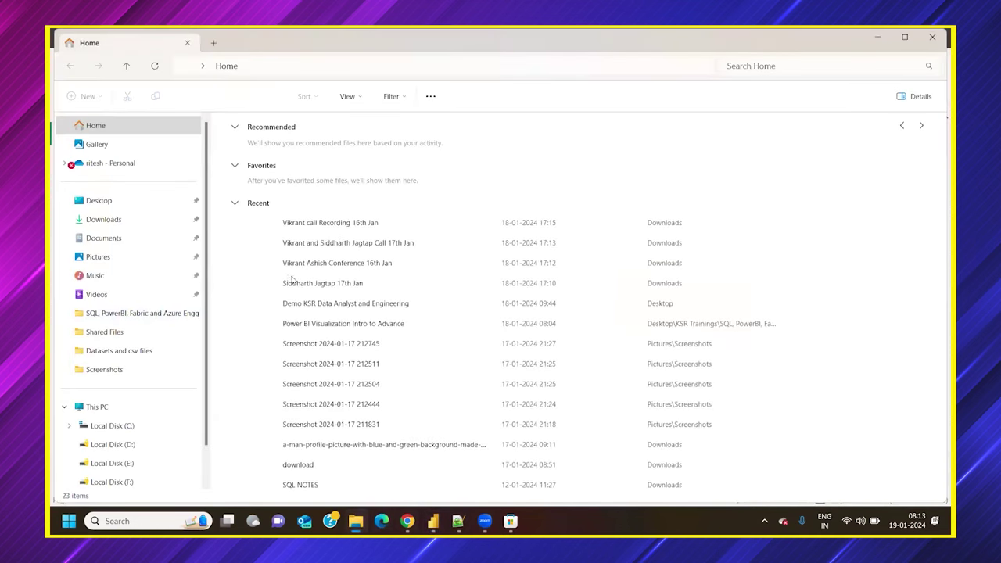
{"action": "scroll", "coordinate": [342, 189], "scroll_direction": "down", "scroll_amount": 2}
{"action": "double_click", "coordinate": [342, 189]}
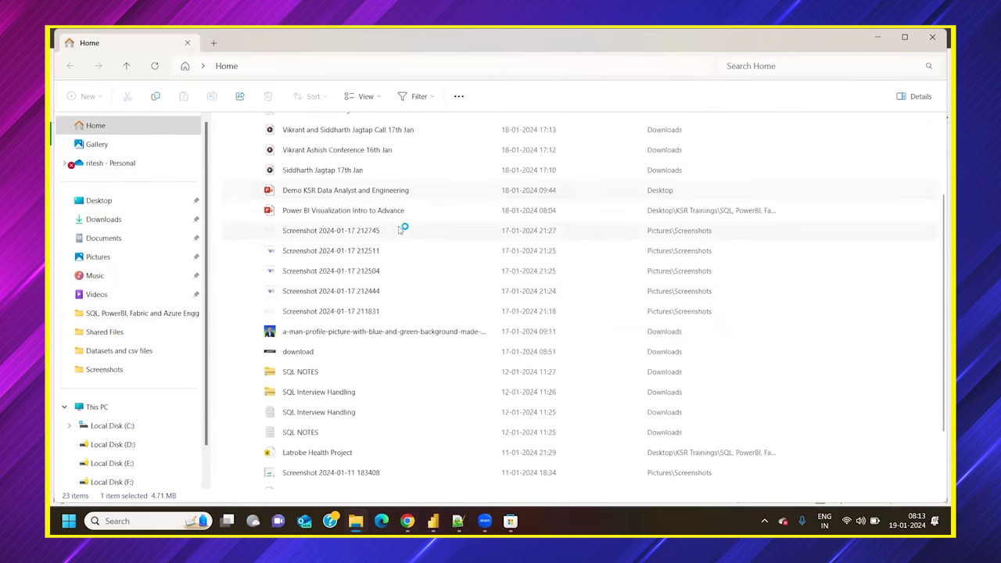
{"action": "scroll", "coordinate": [404, 227], "scroll_direction": "down", "scroll_amount": 1}
{"action": "left_click", "coordinate": [877, 37]}
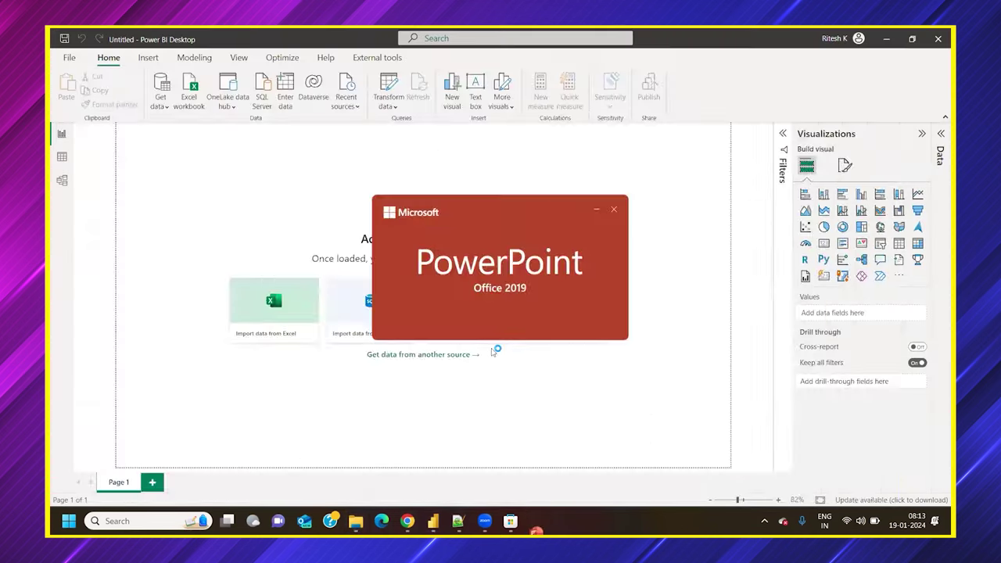
- Present the deck from slide 8, Visualization Analogy, and reveal its TOTAL PRODUCT SALES chart
{"action": "scroll", "coordinate": [103, 315], "scroll_direction": "down", "scroll_amount": 2}
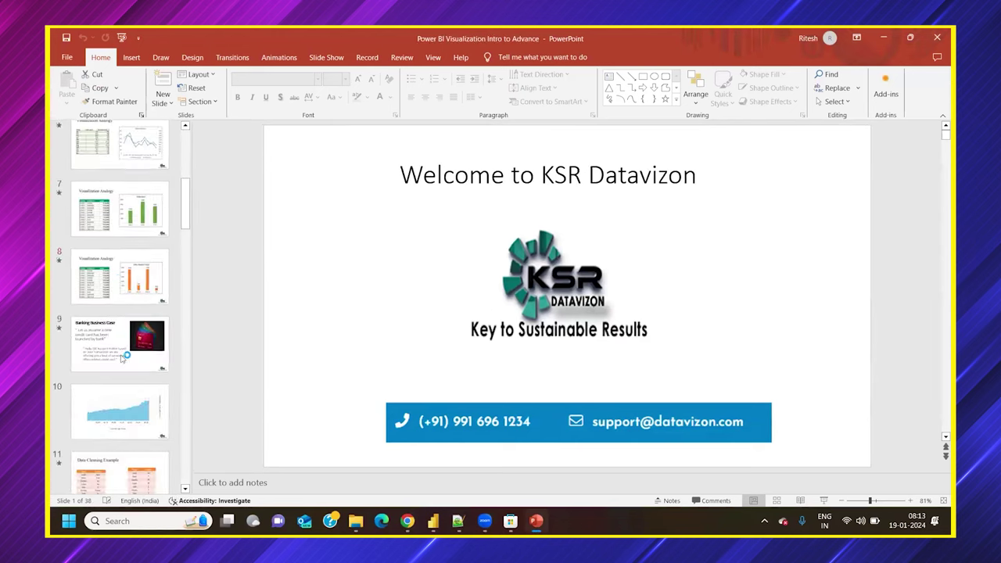
{"action": "left_click", "coordinate": [119, 275]}
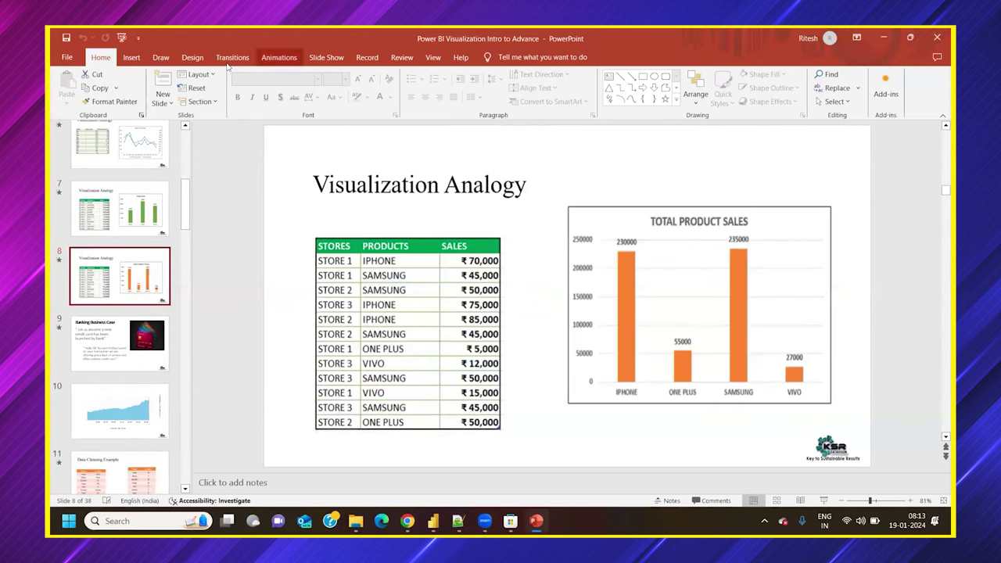
{"action": "left_click", "coordinate": [326, 57]}
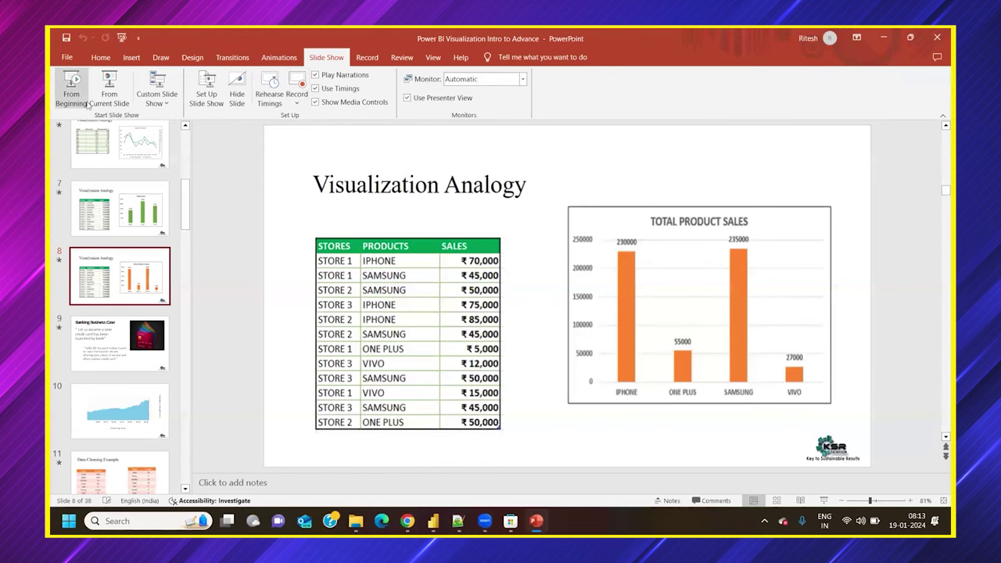
{"action": "left_click", "coordinate": [109, 88]}
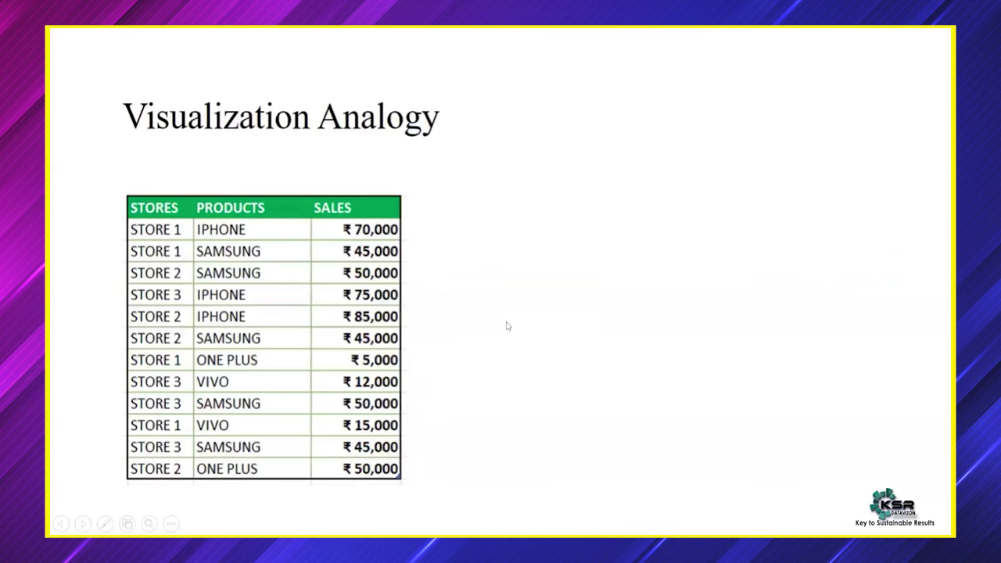
{"action": "key", "text": "Right"}
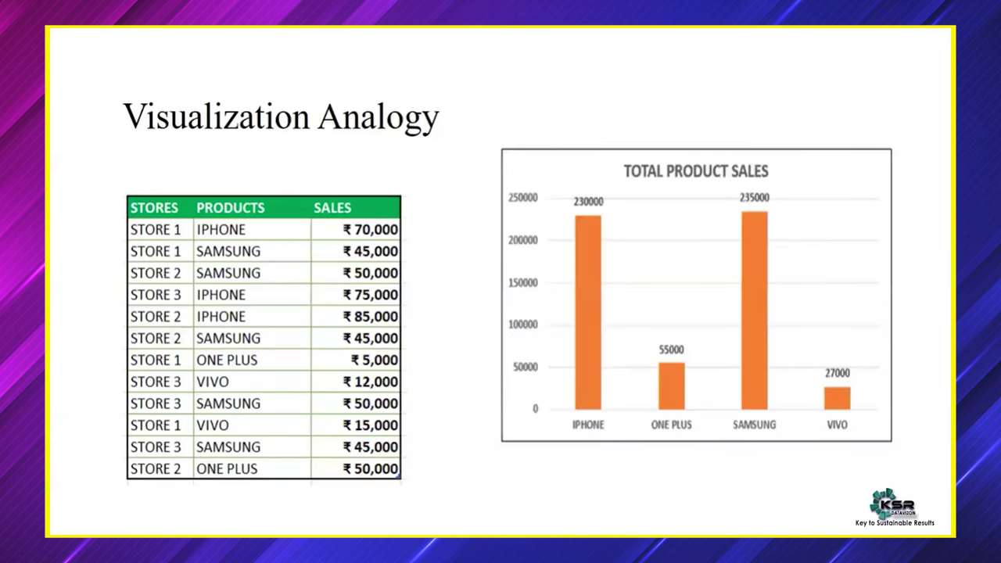